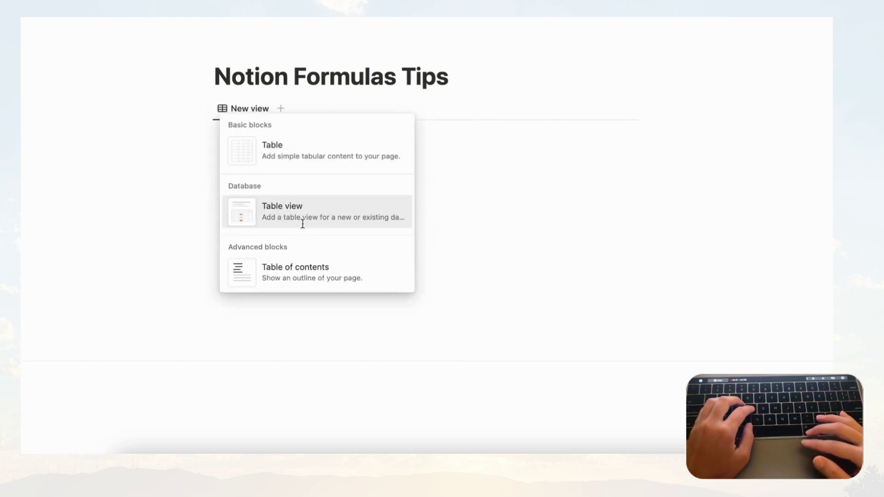
Create the table database and add Number and Number 1 property columns
{"action": "left_click", "coordinate": [507, 341]}
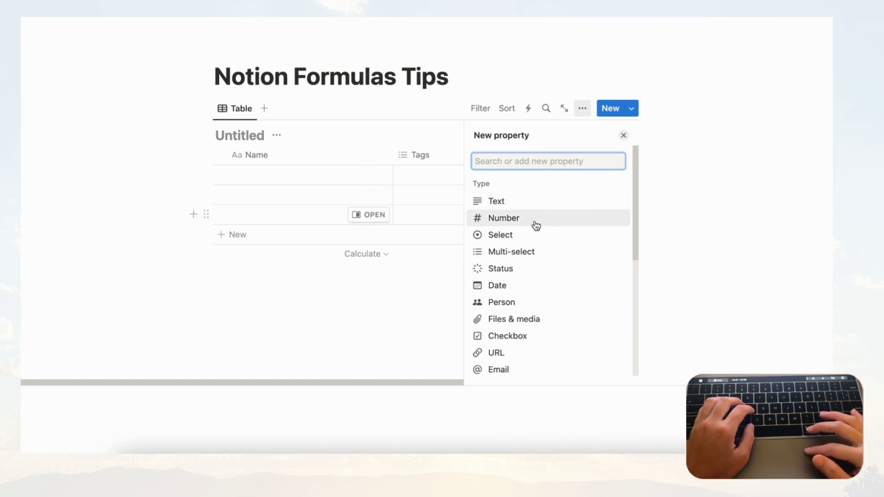
{"action": "left_click", "coordinate": [540, 224]}
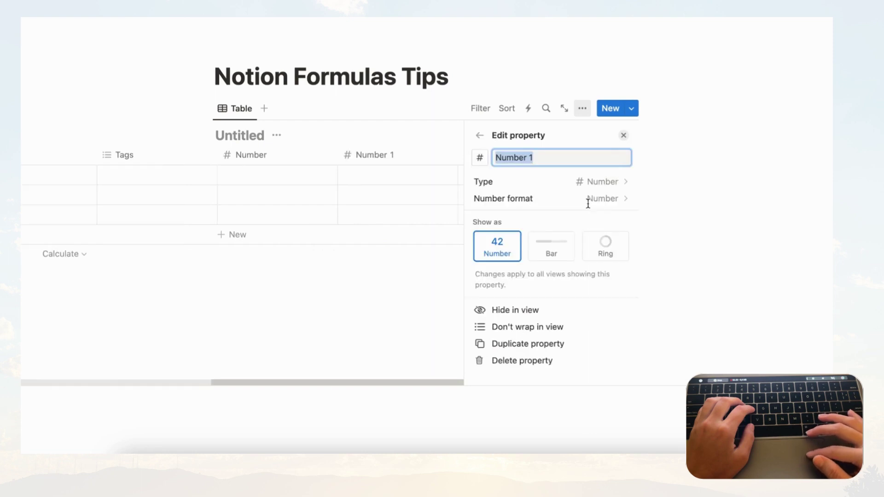
{"action": "left_click", "coordinate": [624, 136]}
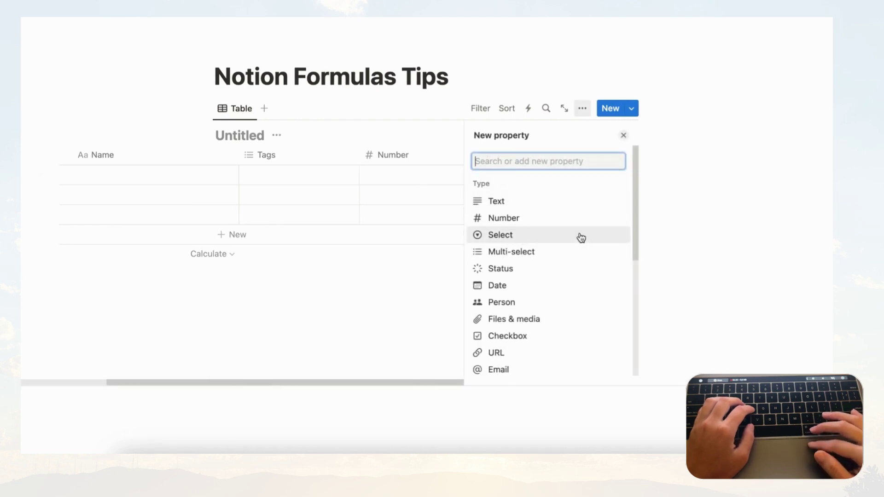
Add a Formula property column and open its formula editor
{"action": "scroll", "coordinate": [573, 303], "scroll_direction": "down", "scroll_amount": 3}
{"action": "scroll", "coordinate": [573, 303], "scroll_direction": "down", "scroll_amount": 2}
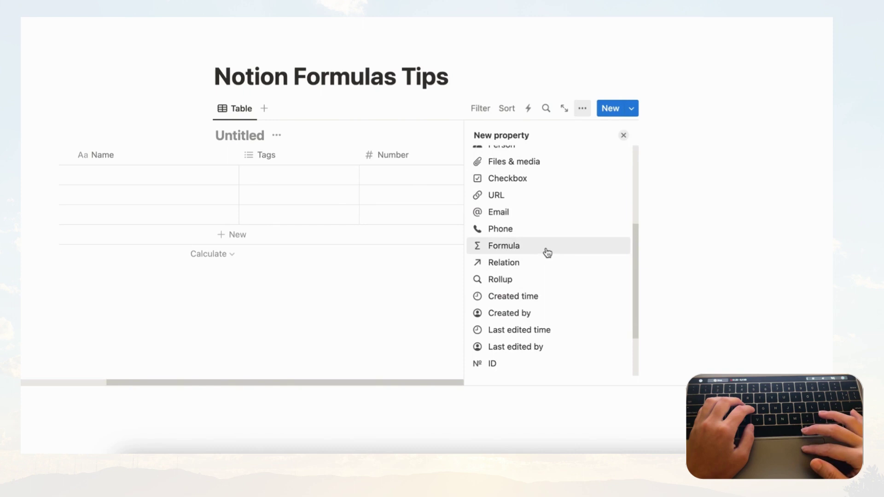
{"action": "left_click", "coordinate": [545, 252]}
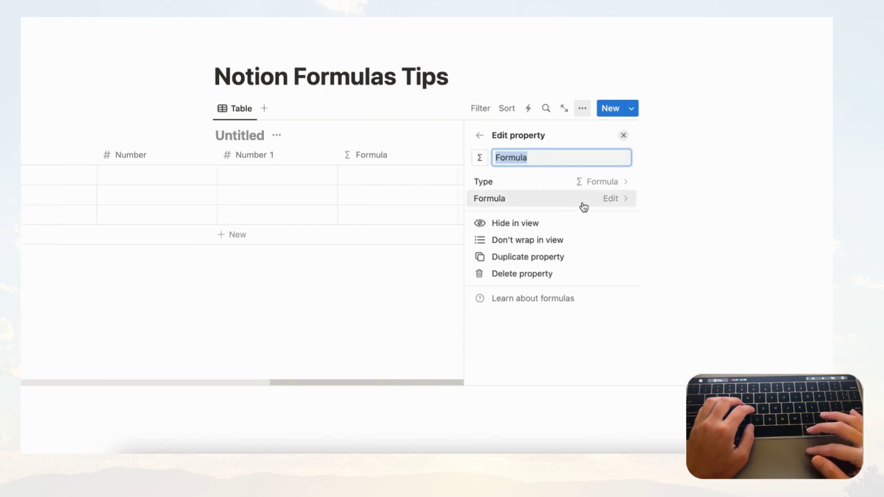
{"action": "left_click", "coordinate": [609, 198]}
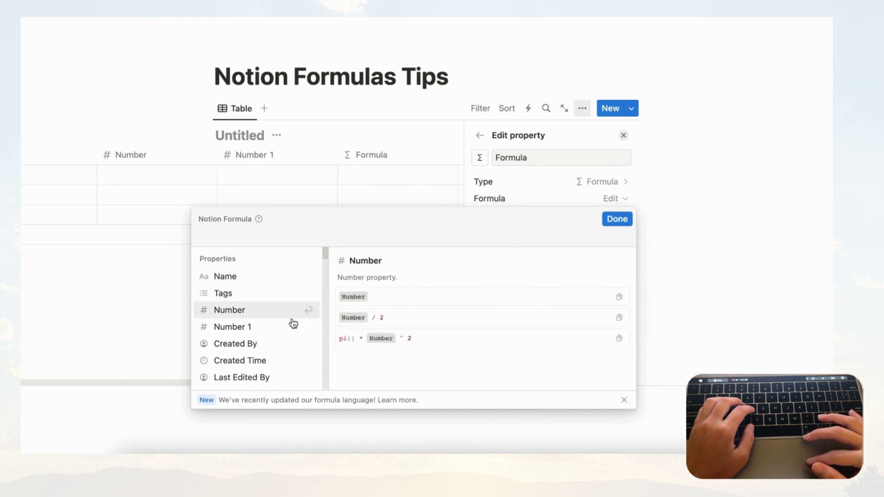
Browse the formula editor's Properties and Functions lists, then close the editor
{"action": "scroll", "coordinate": [291, 337], "scroll_direction": "down", "scroll_amount": 5}
{"action": "scroll", "coordinate": [293, 339], "scroll_direction": "down", "scroll_amount": 8}
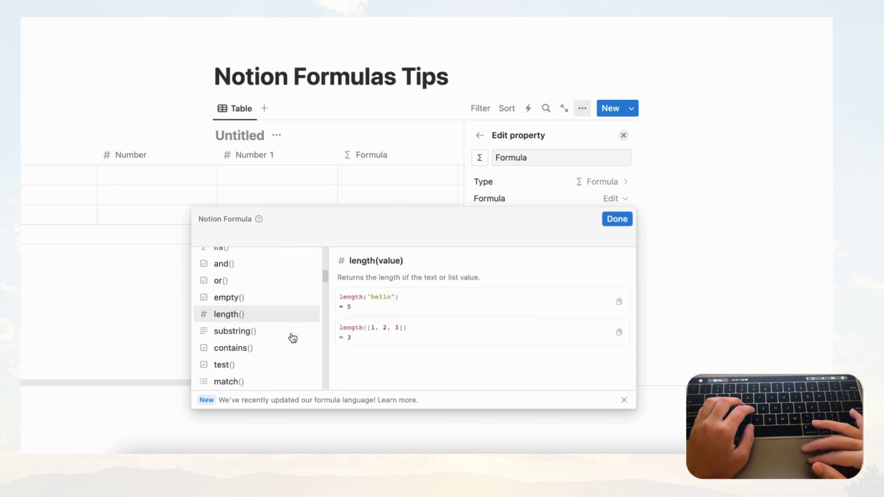
{"action": "scroll", "coordinate": [292, 339], "scroll_direction": "up", "scroll_amount": 12}
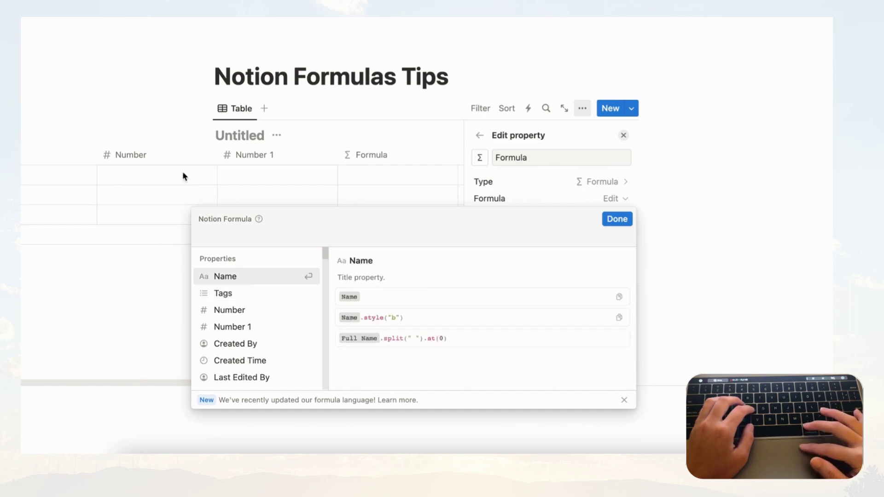
{"action": "left_click", "coordinate": [200, 134]}
Name the first table row 'Sample Name'
{"action": "scroll", "coordinate": [188, 184], "scroll_direction": "left", "scroll_amount": 5}
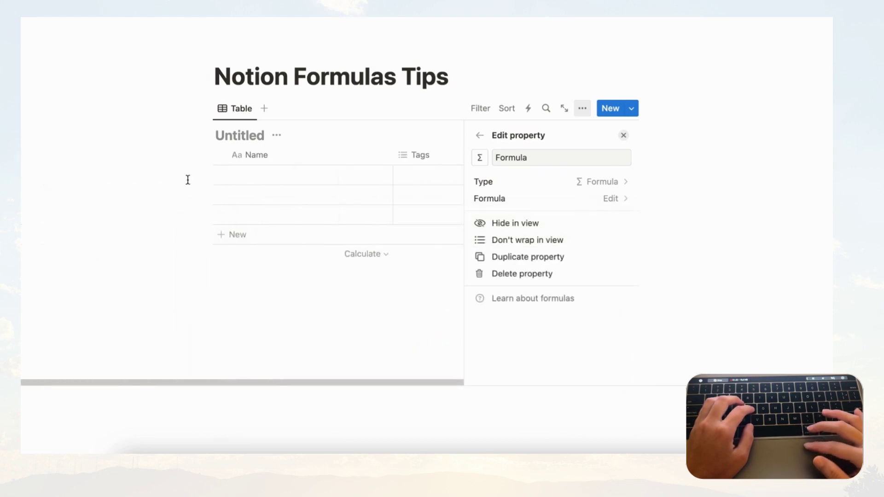
{"action": "left_click", "coordinate": [293, 179]}
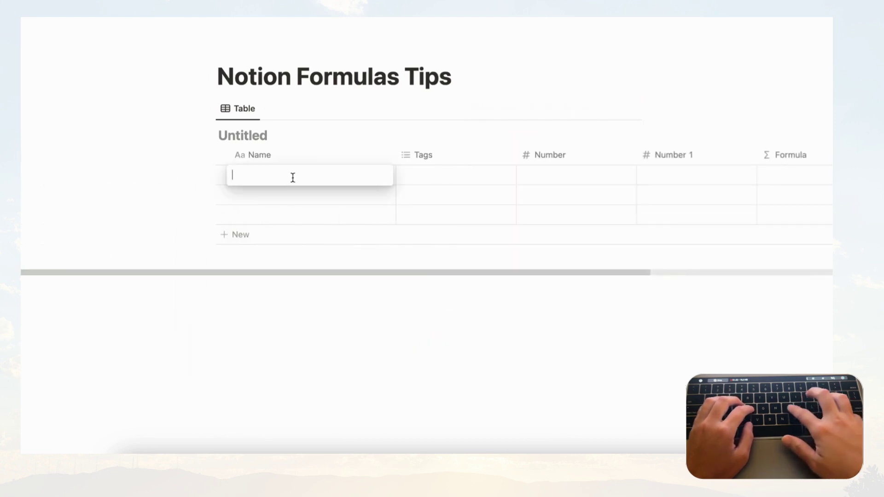
{"action": "type", "text": "Sample Name"}
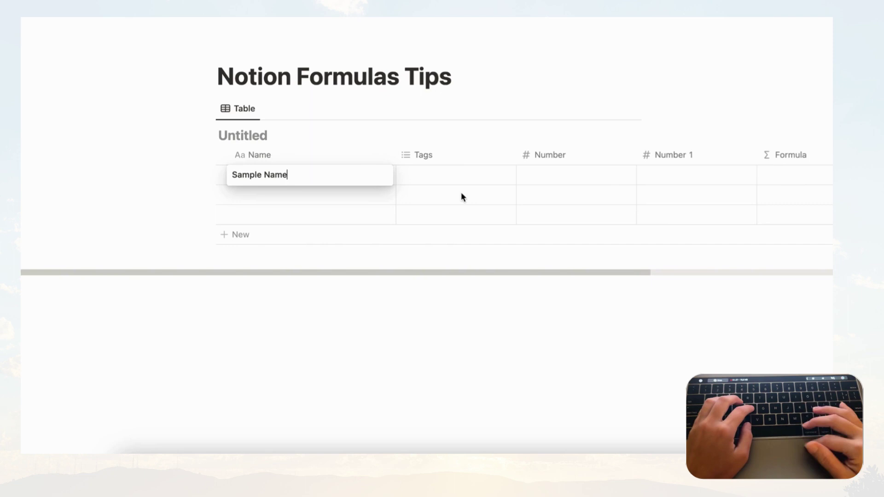
{"action": "key", "text": "Escape"}
Give the first row the tags Tag1, Tag2 and Tag3
{"action": "left_click", "coordinate": [448, 181]}
{"action": "type", "text": "Tag1"}
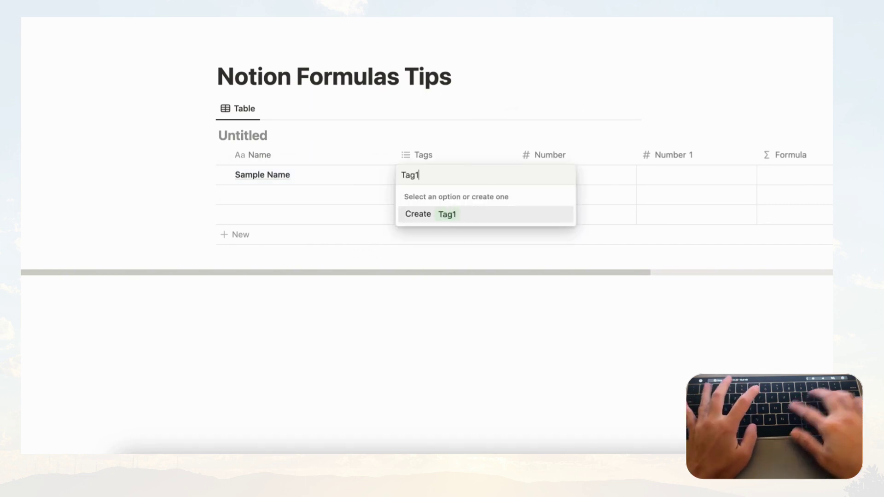
{"action": "key", "text": "Return"}
{"action": "type", "text": "Tag2"}
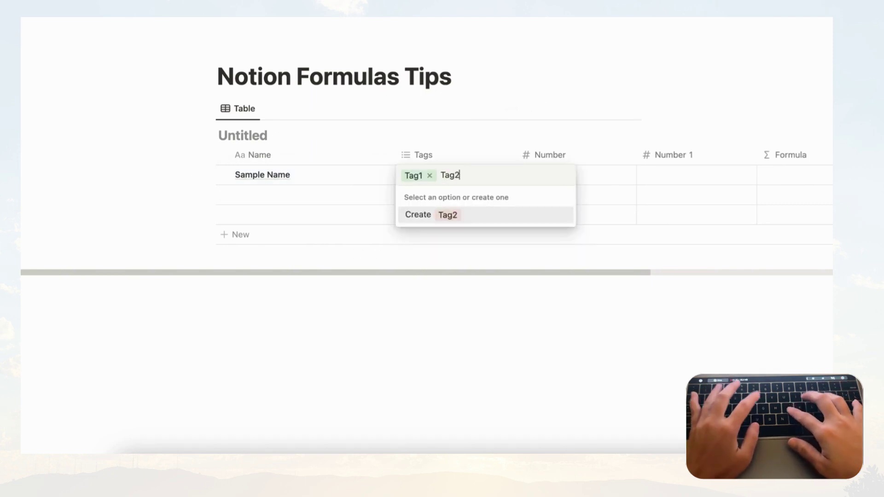
{"action": "key", "text": "Return"}
{"action": "type", "text": "Tag3"}
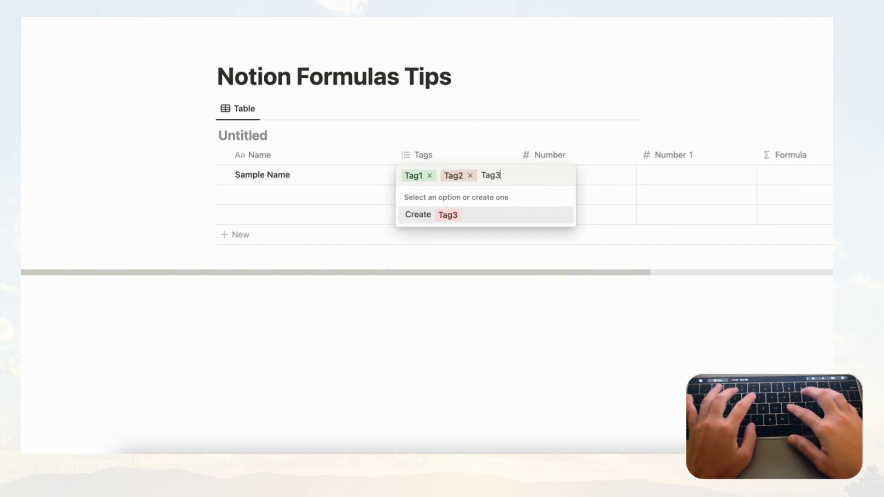
{"action": "key", "text": "Return"}
{"action": "key", "text": "Escape"}
{"action": "scroll", "coordinate": [578, 180], "scroll_direction": "right", "scroll_amount": 6}
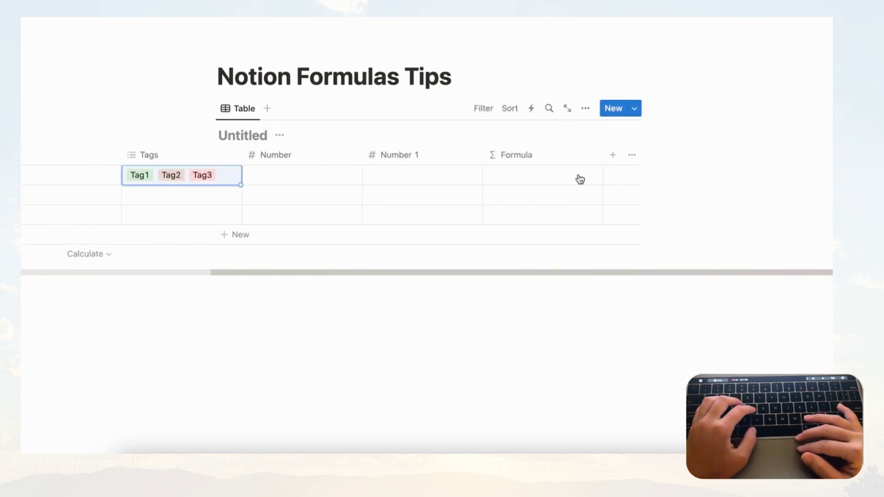
Set the formula to Name so it shows Sample Name, then try pasting Name.style("b")
{"action": "left_click", "coordinate": [535, 180]}
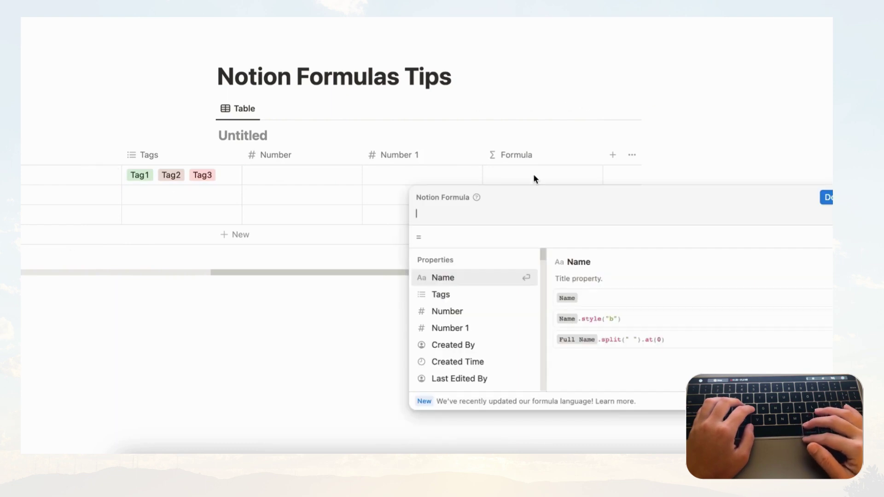
{"action": "left_click", "coordinate": [474, 281]}
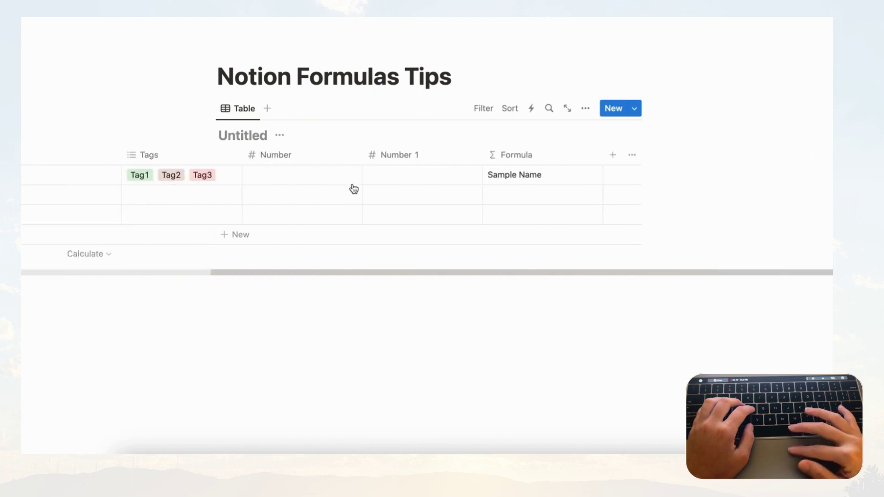
{"action": "left_click", "coordinate": [567, 179]}
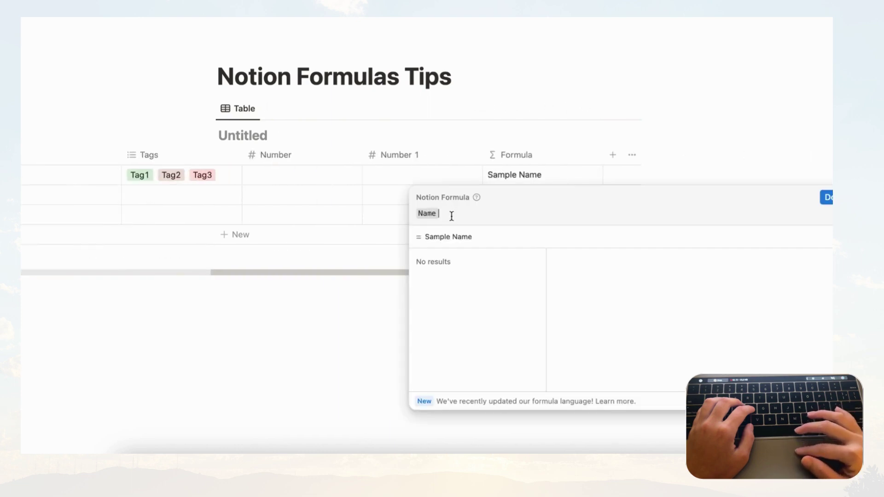
{"action": "key", "text": "BackSpace"}
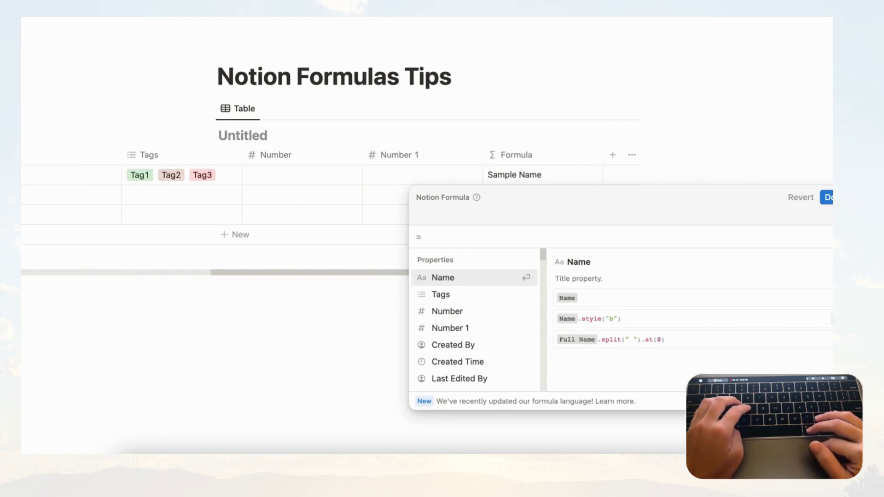
{"action": "left_click", "coordinate": [820, 318]}
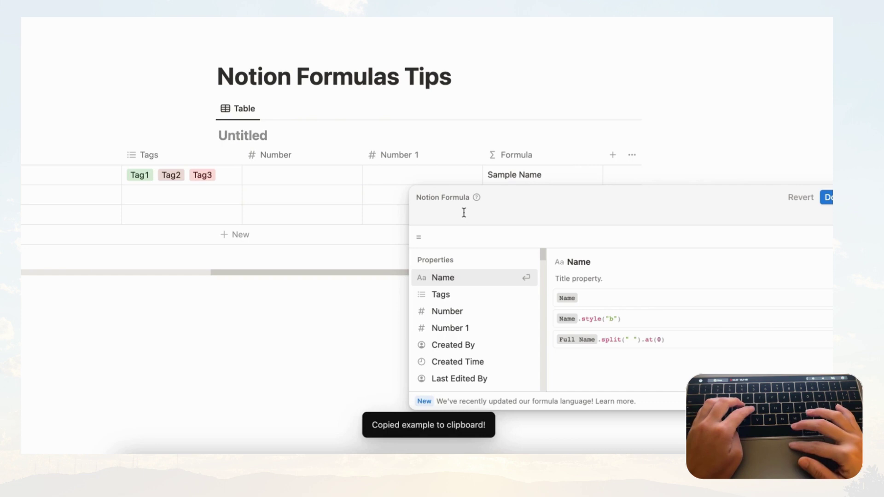
{"action": "key", "text": "super+v"}
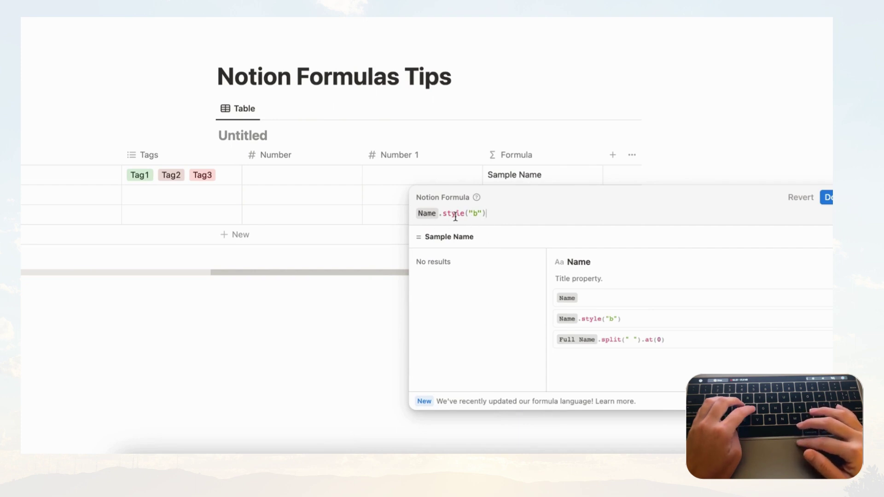
Delete the pasted formula and test inserting and removing Name, leaving the input empty
{"action": "left_click_drag", "start_coordinate": [489, 214], "coordinate": [407, 213]}
{"action": "key", "text": "BackSpace"}
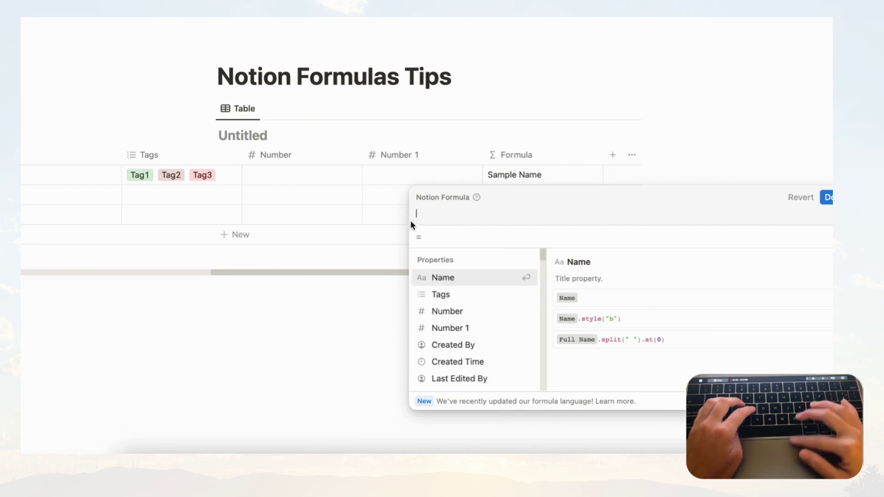
{"action": "left_click", "coordinate": [467, 281]}
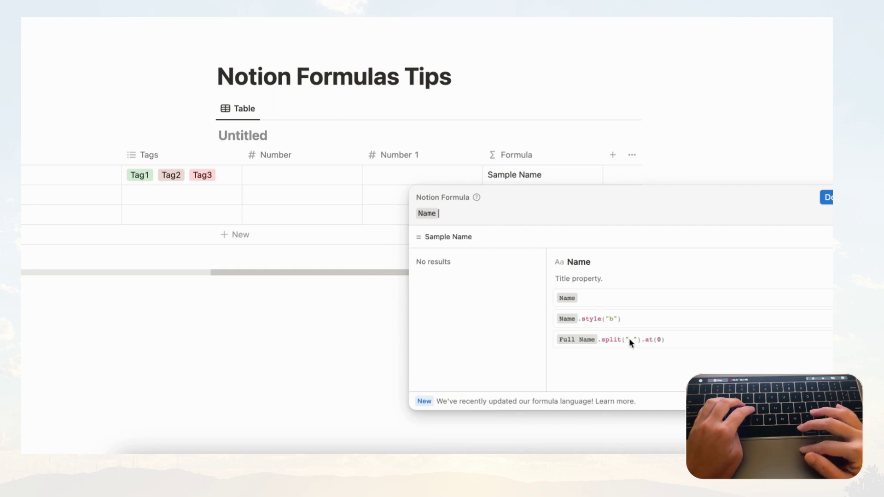
{"action": "key", "text": "BackSpace"}
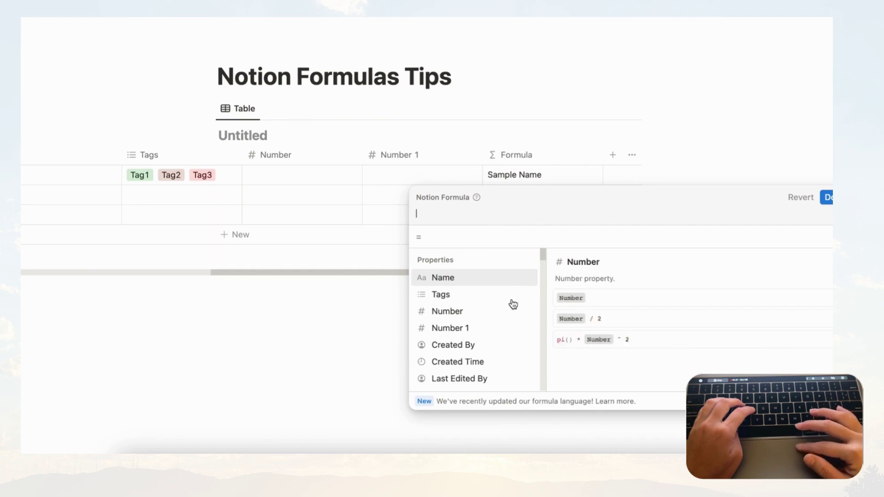
{"action": "left_click", "coordinate": [479, 281]}
{"action": "key", "text": "BackSpace"}
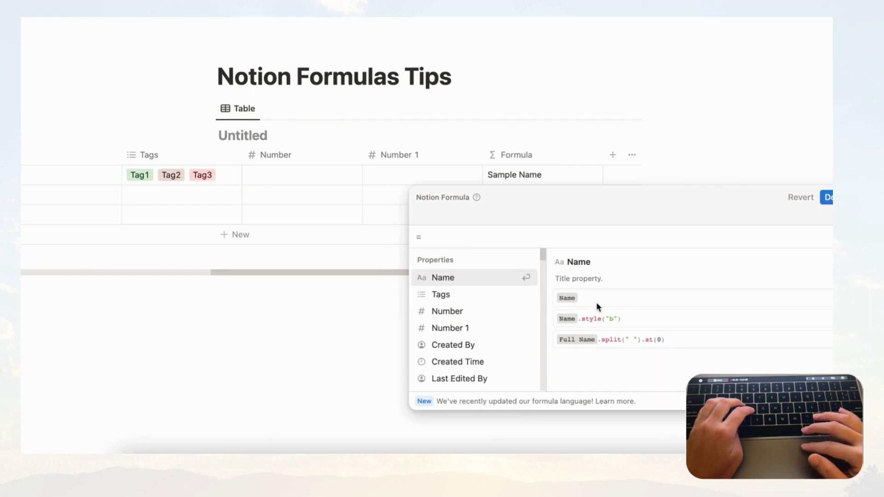
Try the Tags.length() example formula, then select it all and delete it
{"action": "left_click", "coordinate": [467, 297]}
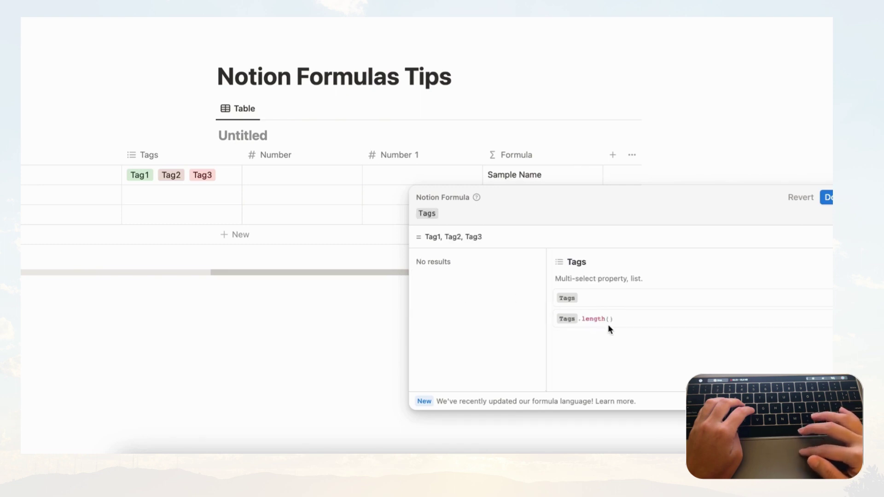
{"action": "left_click", "coordinate": [832, 319]}
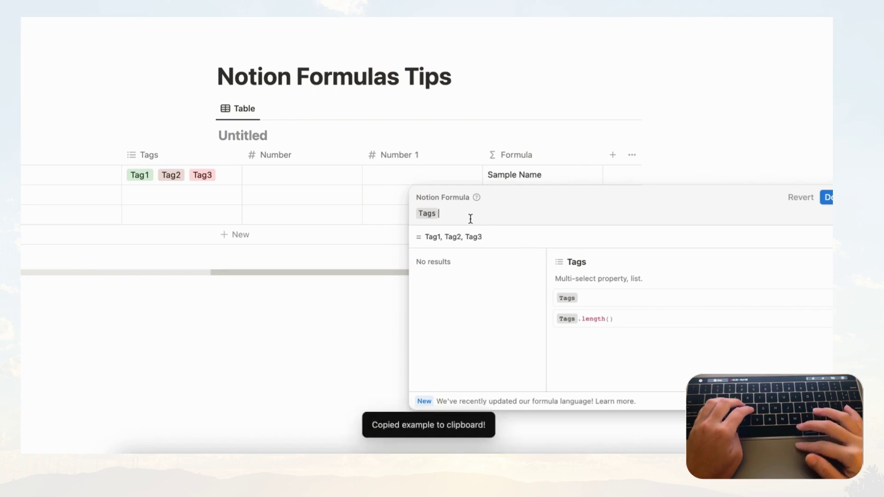
{"action": "key", "text": "BackSpace"}
{"action": "key", "text": "BackSpace"}
{"action": "key", "text": "super+v"}
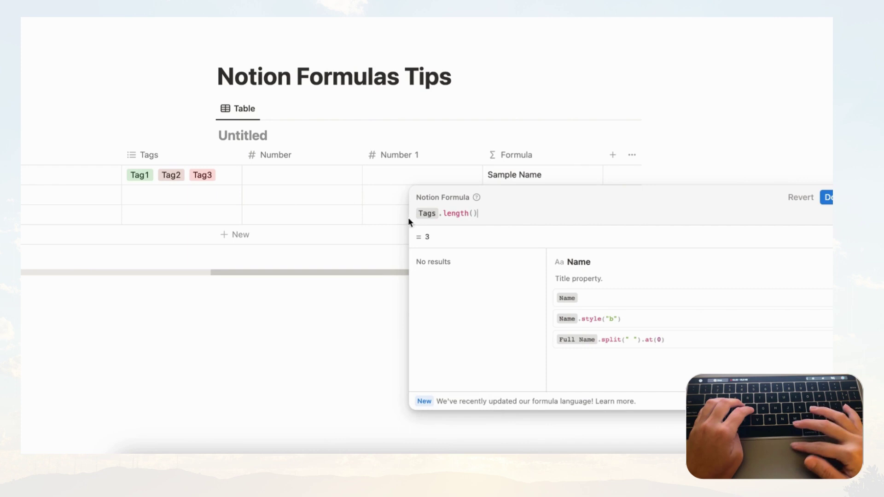
{"action": "key", "text": "super+a"}
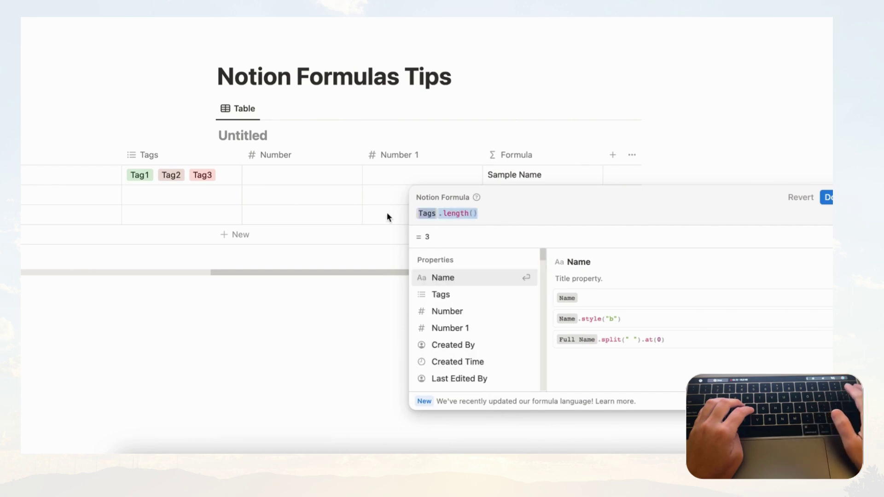
{"action": "key", "text": "BackSpace"}
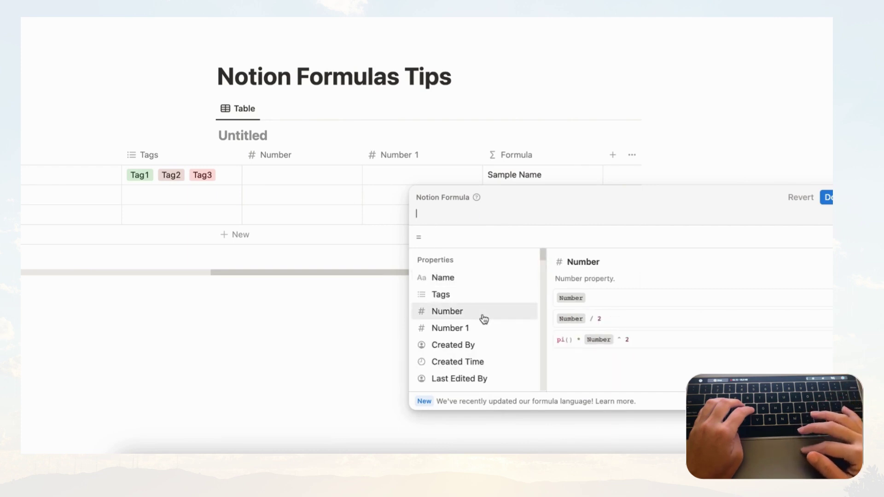
Set the formula to Number / 2 and enter 100 in the first row's Number
{"action": "scroll", "coordinate": [483, 319], "scroll_direction": "down", "scroll_amount": 1}
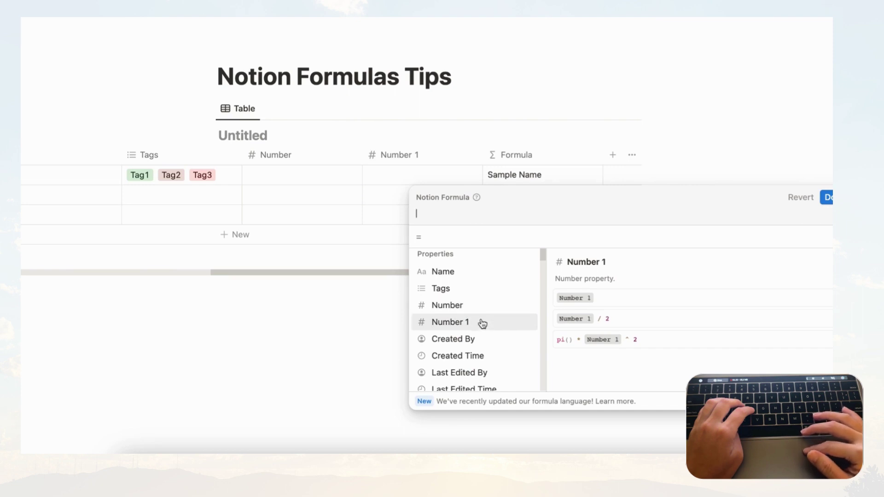
{"action": "left_click", "coordinate": [478, 309]}
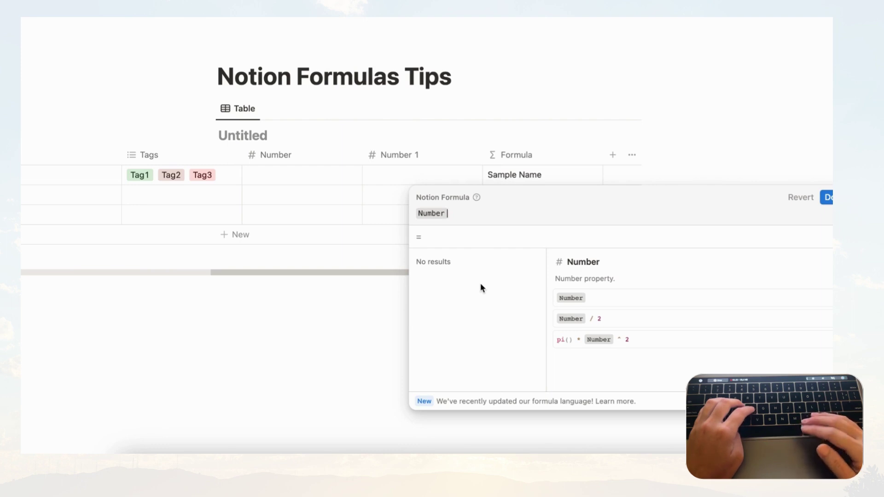
{"action": "type", "text": "/2"}
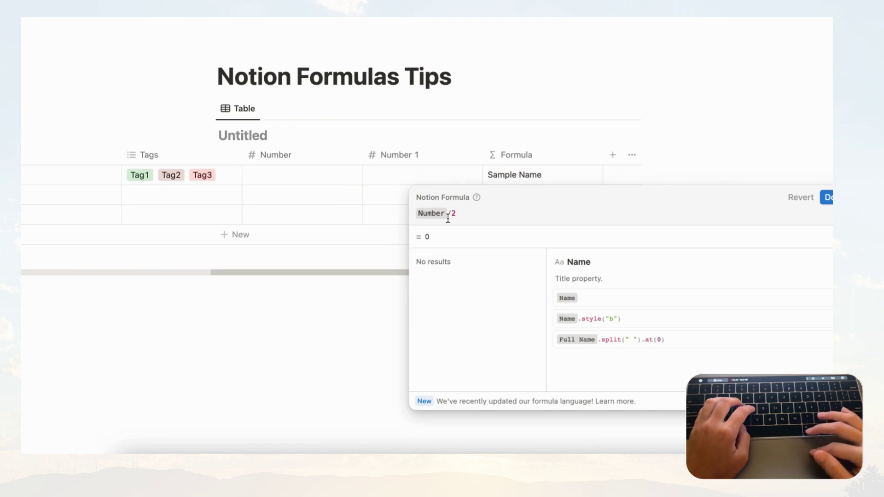
{"action": "left_click", "coordinate": [826, 197]}
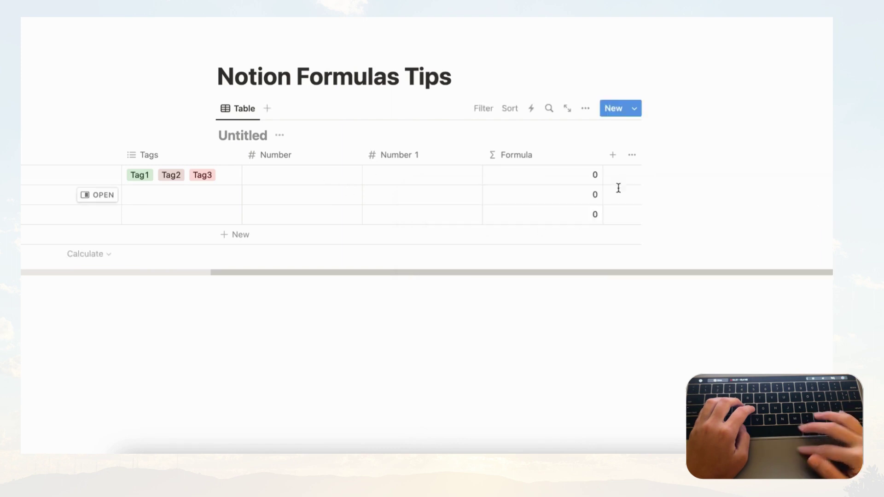
{"action": "left_click", "coordinate": [308, 172]}
{"action": "type", "text": "100"}
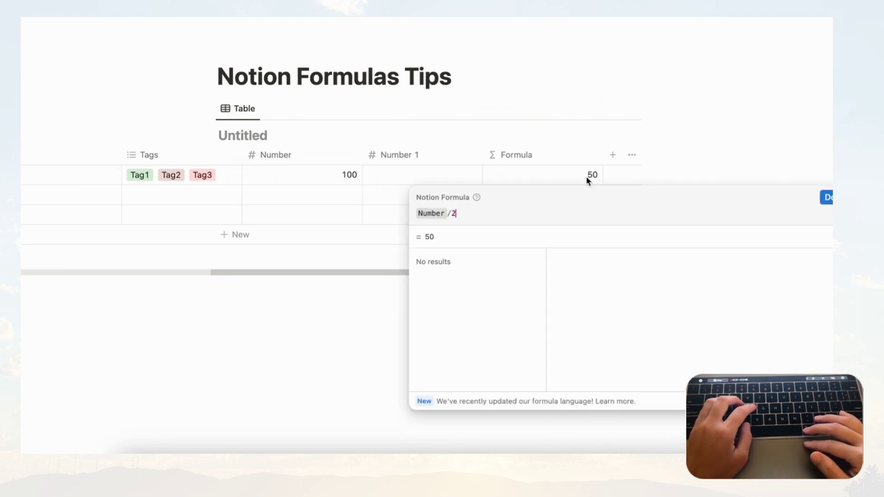
Change the divisor to Number 1 and enter 10 there, so the formula returns 10
{"action": "key", "text": "BackSpace"}
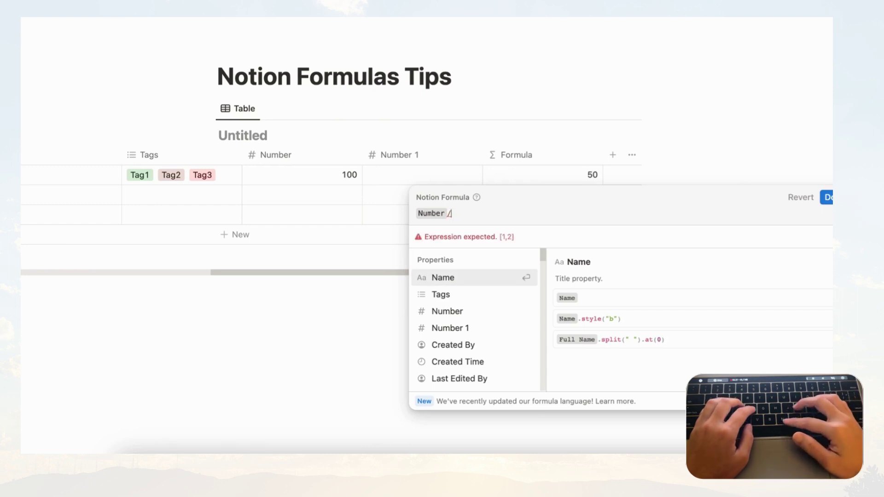
{"action": "type", "text": "nu"}
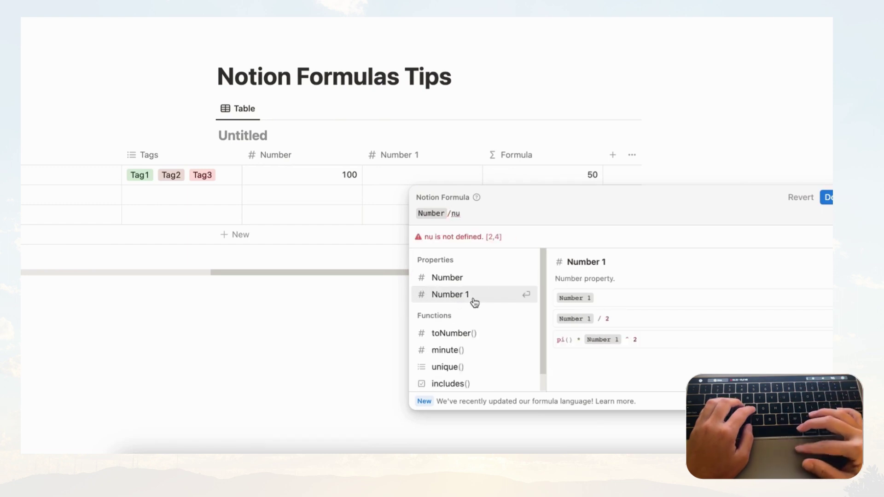
{"action": "left_click", "coordinate": [467, 295]}
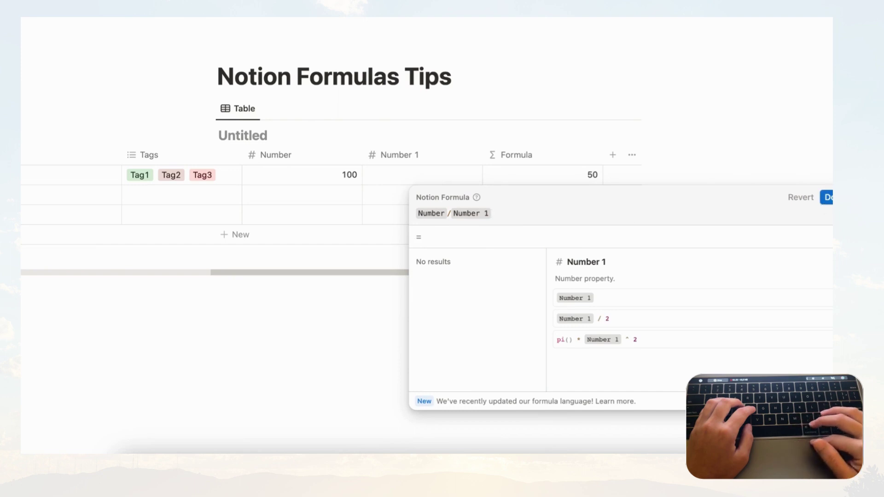
{"action": "key", "text": "Return"}
{"action": "left_click", "coordinate": [440, 178]}
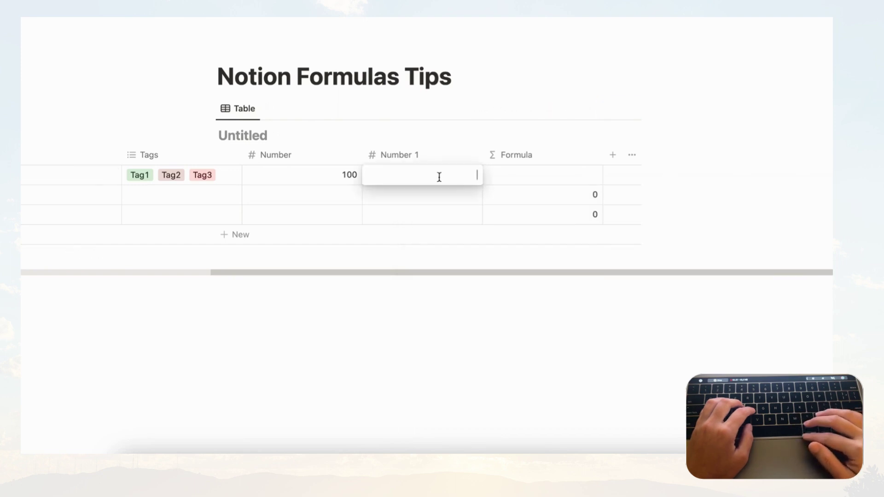
{"action": "type", "text": "1"}
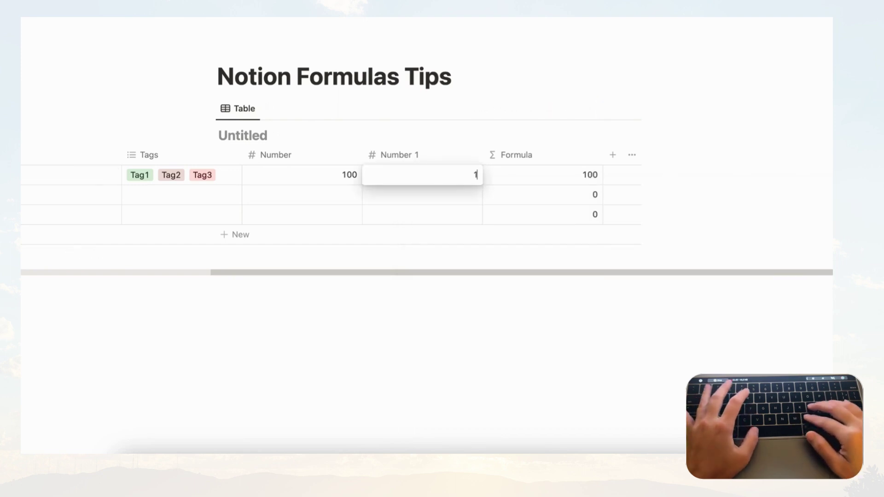
{"action": "type", "text": "0"}
{"action": "key", "text": "Return"}
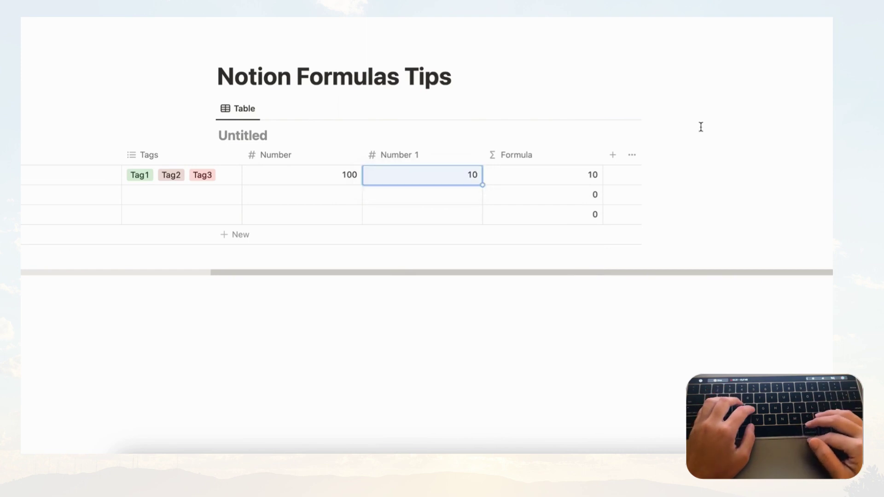
Review the formula, then rename the Number column to Bookmark
{"action": "left_click", "coordinate": [575, 182]}
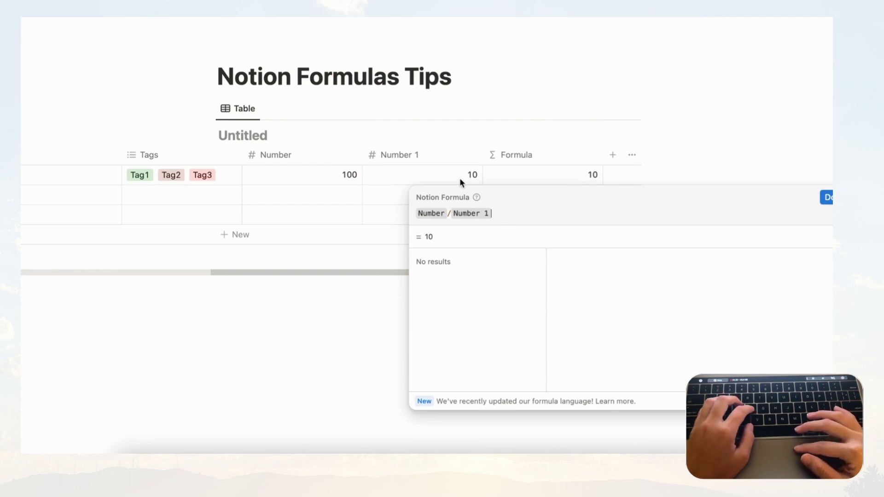
{"action": "key", "text": "Escape"}
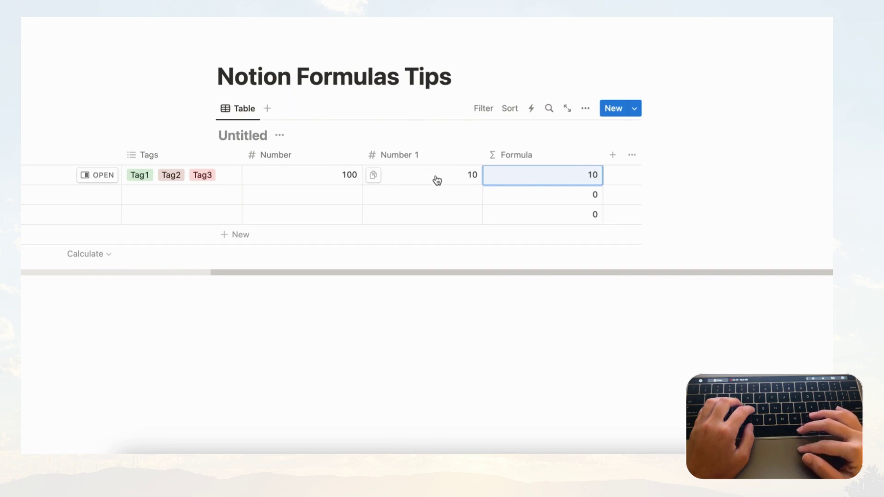
{"action": "left_click", "coordinate": [283, 155]}
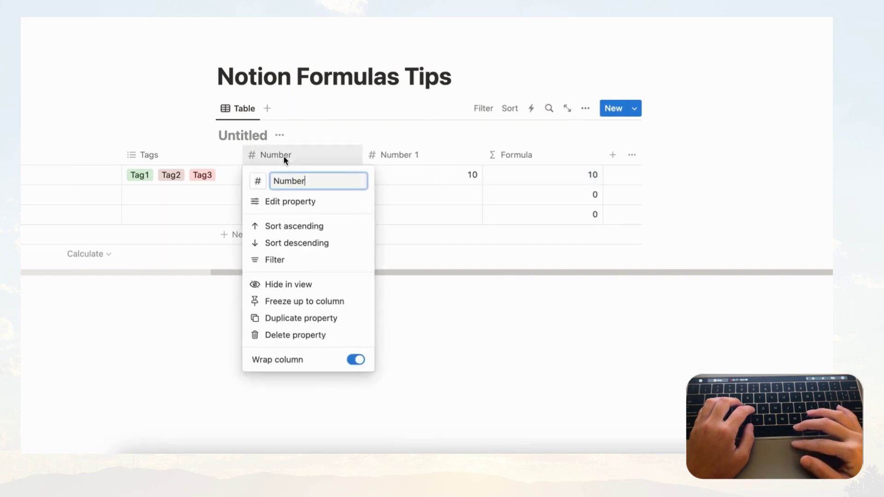
{"action": "double_click", "coordinate": [296, 179]}
{"action": "type", "text": "Bookmark"}
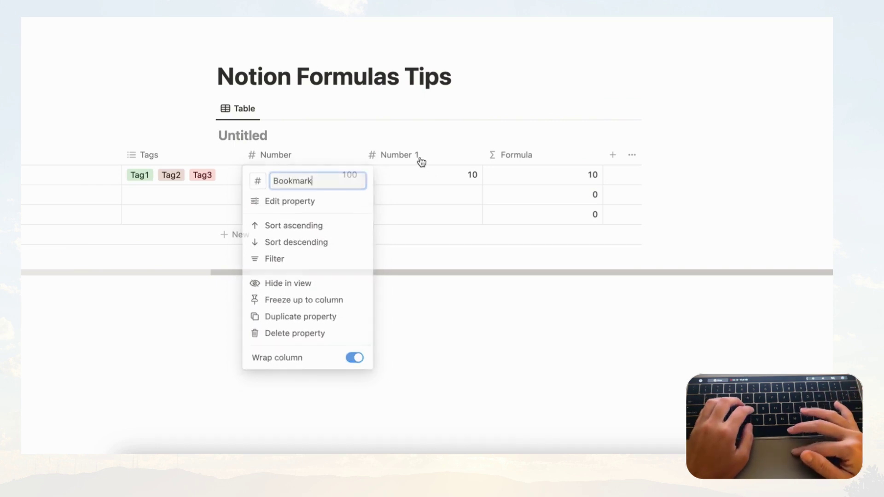
{"action": "key", "text": "Return"}
Rename Number 1 to 'Number of pages' and enter 300 pages in the first row
{"action": "left_click", "coordinate": [389, 162]}
{"action": "key", "text": "super+a"}
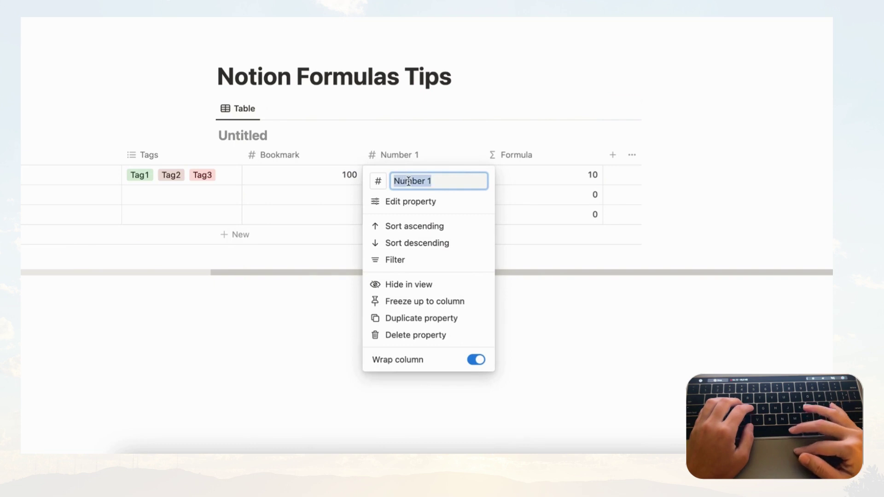
{"action": "type", "text": "Number of pages"}
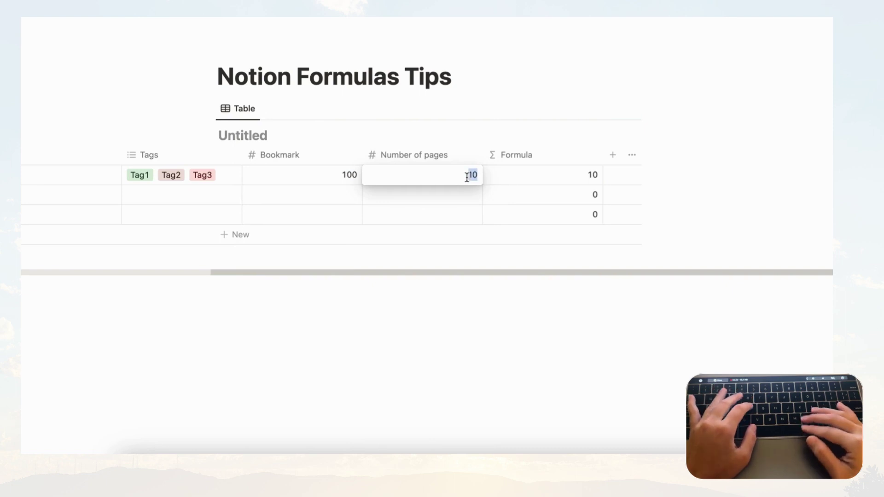
{"action": "type", "text": "300"}
{"action": "key", "text": "Escape"}
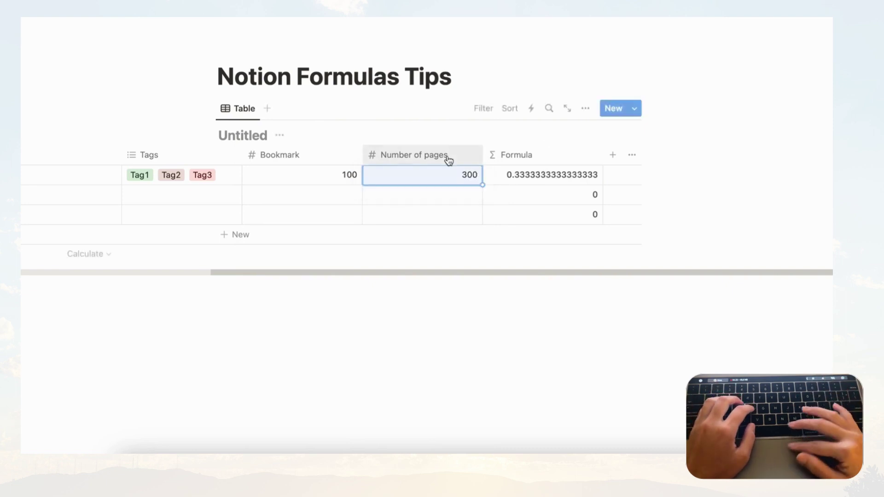
{"action": "left_click", "coordinate": [349, 179]}
Check the formula divides Bookmark by Number of pages, giving 0.3333333333333333
{"action": "double_click", "coordinate": [346, 177]}
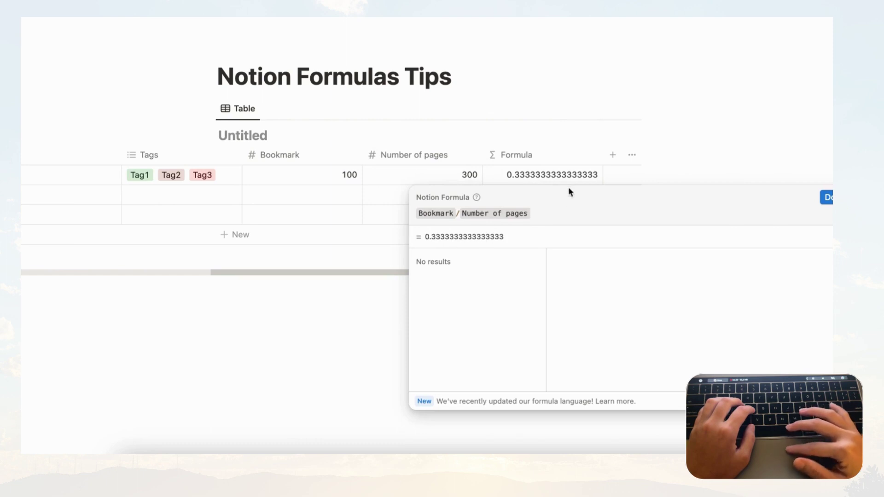
{"action": "key", "text": "Escape"}
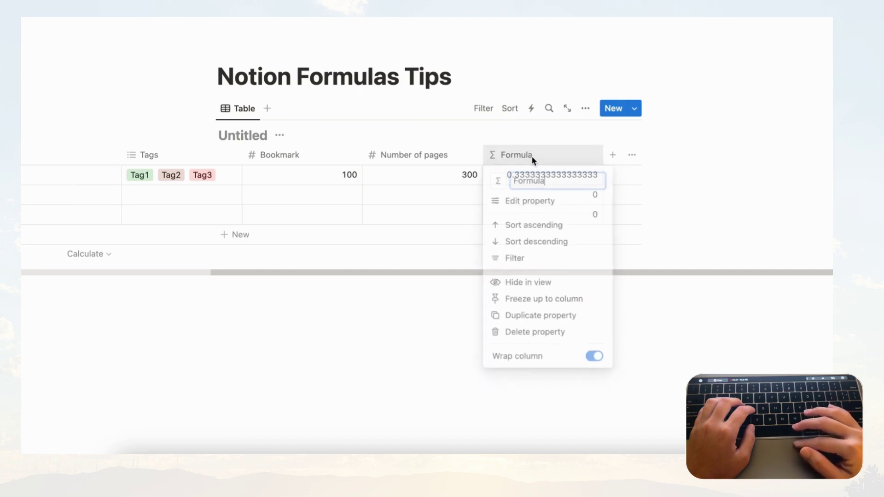
Show the Formula column as a Bar with the Percent number format
{"action": "left_click", "coordinate": [548, 206]}
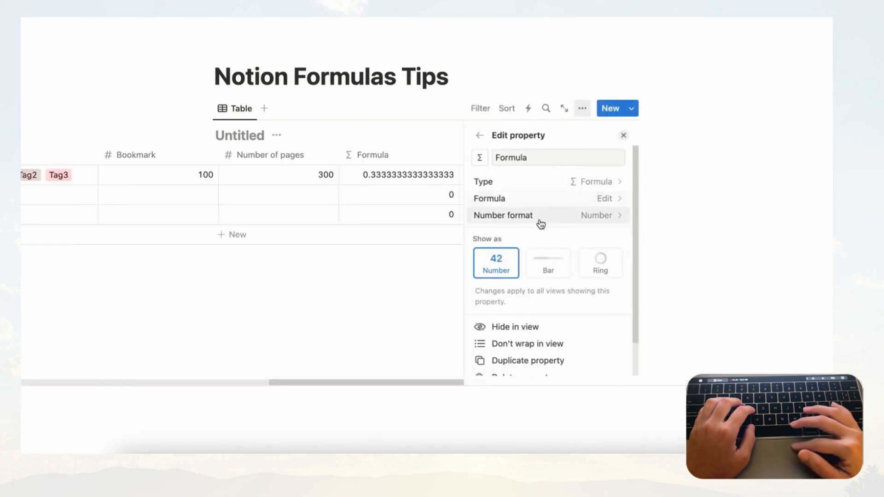
{"action": "left_click", "coordinate": [549, 268]}
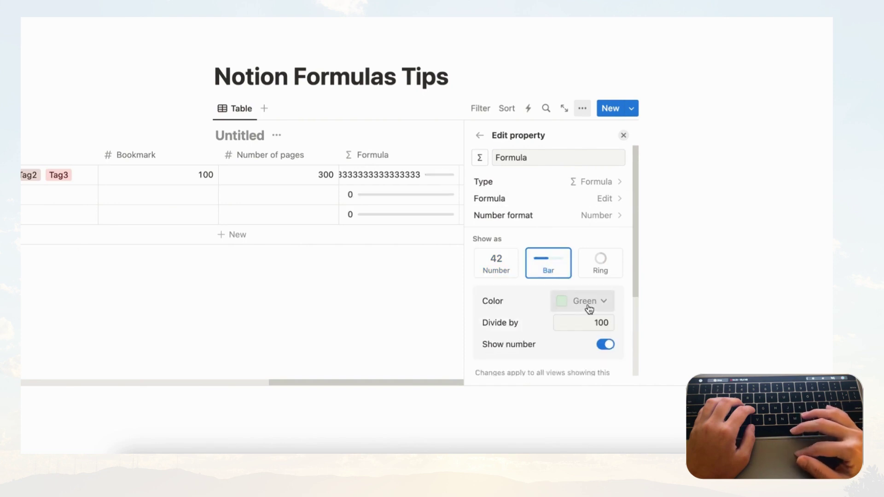
{"action": "left_click", "coordinate": [601, 217]}
{"action": "left_click", "coordinate": [588, 186]}
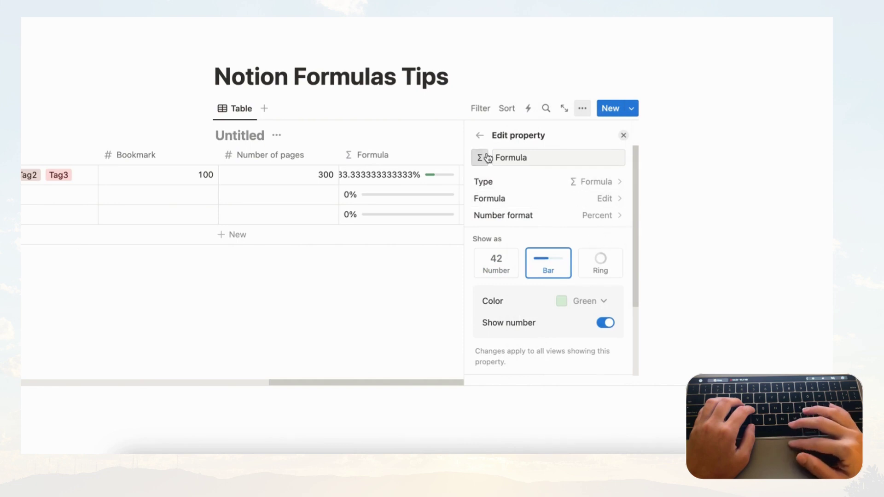
{"action": "left_click", "coordinate": [480, 136]}
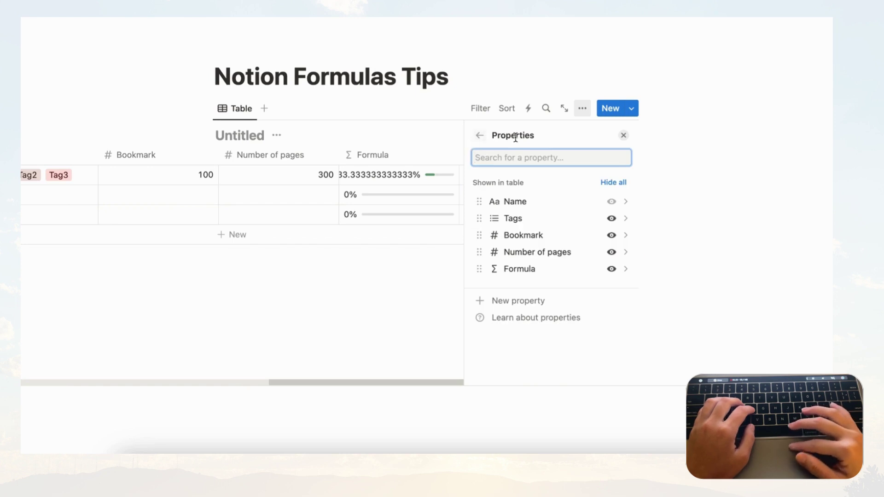
Delete the Bookmark / Number of pages expression, browse the suggestions, and close the empty editor
{"action": "left_click", "coordinate": [623, 135]}
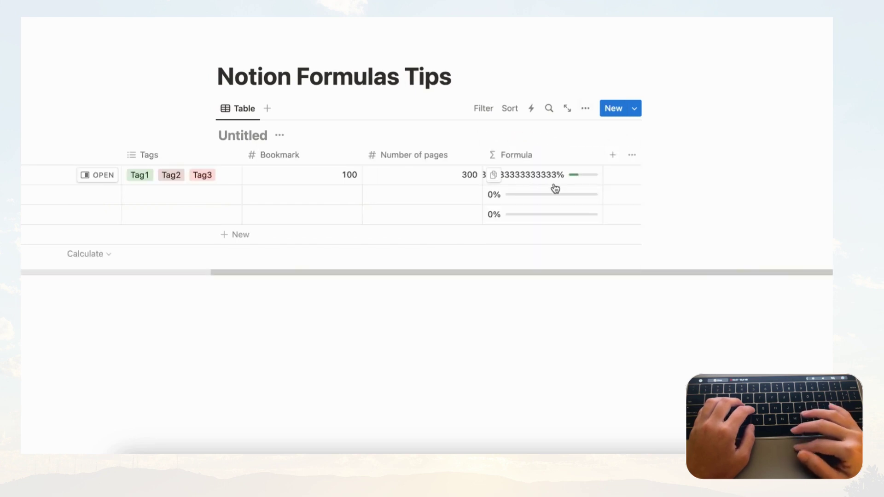
{"action": "left_click", "coordinate": [534, 181]}
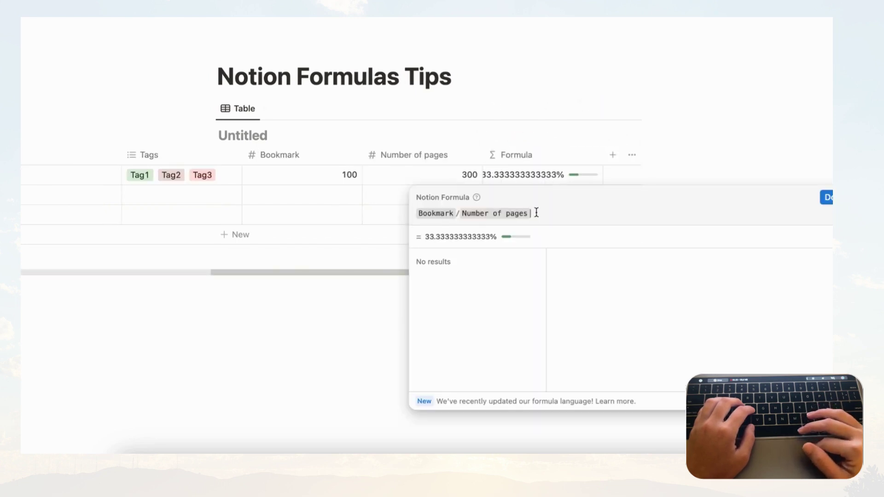
{"action": "key", "text": "shift+Left"}
{"action": "key", "text": "BackSpace"}
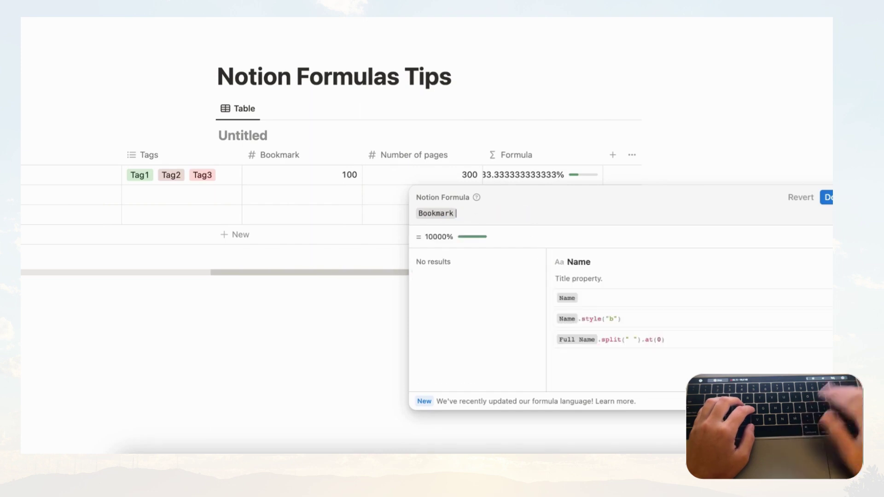
{"action": "key", "text": "BackSpace"}
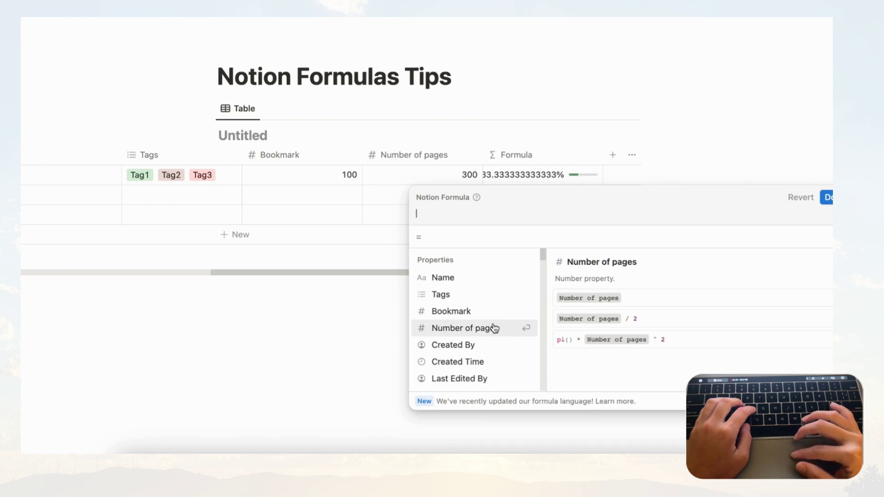
{"action": "scroll", "coordinate": [506, 332], "scroll_direction": "down", "scroll_amount": 1}
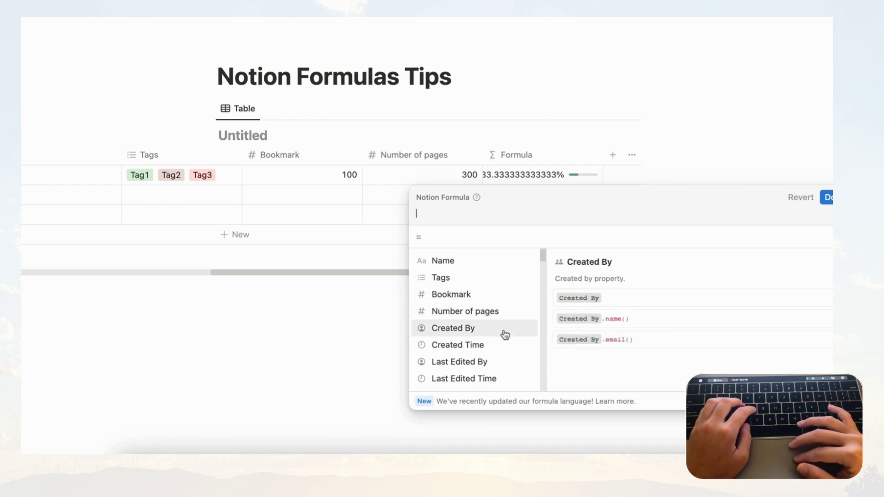
{"action": "scroll", "coordinate": [505, 333], "scroll_direction": "down", "scroll_amount": 5}
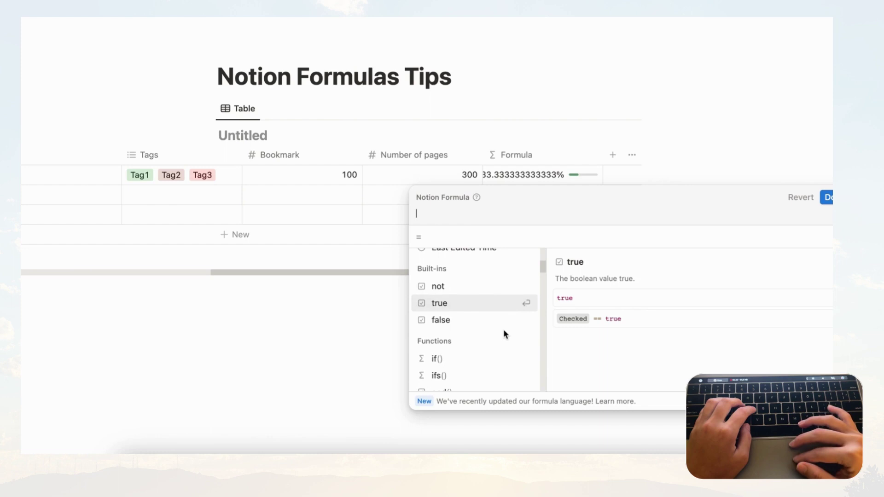
{"action": "scroll", "coordinate": [504, 332], "scroll_direction": "down", "scroll_amount": 5}
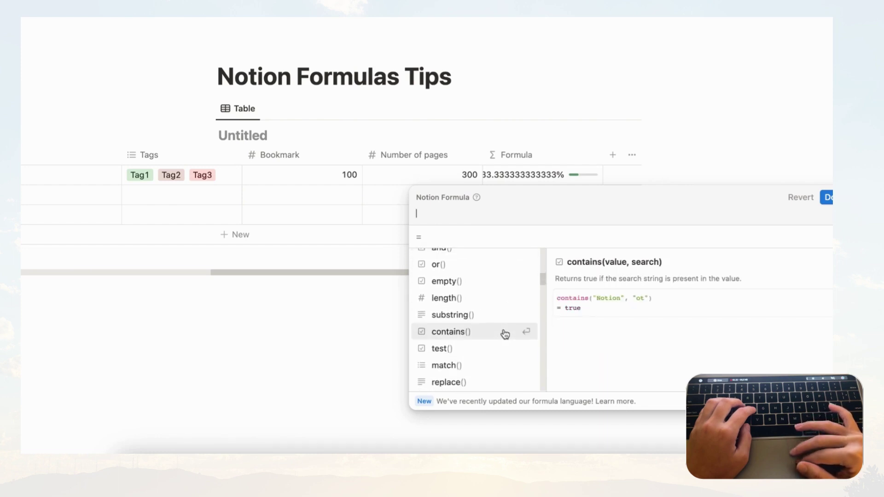
{"action": "scroll", "coordinate": [505, 332], "scroll_direction": "up", "scroll_amount": 10}
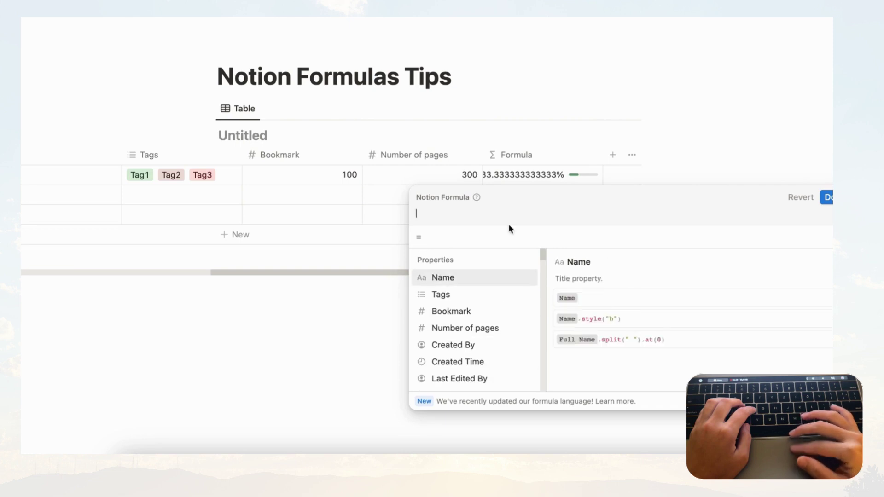
{"action": "key", "text": "Escape"}
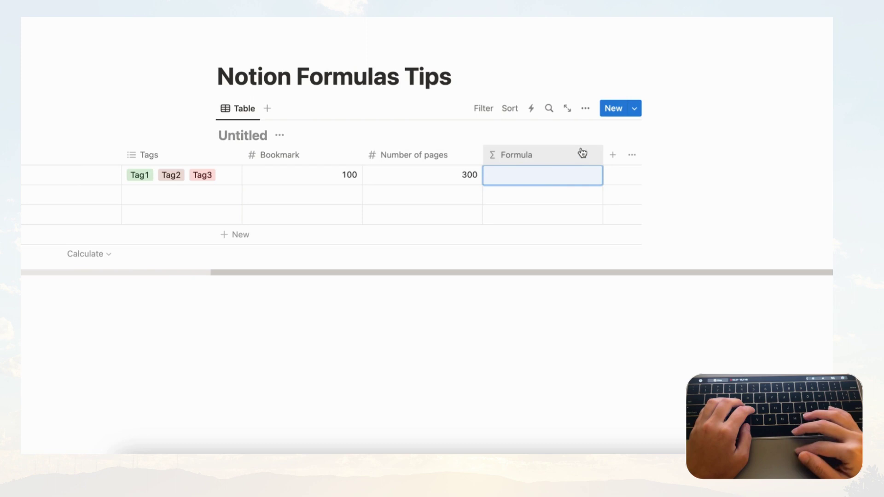
Add a Date property, move it before Formula, and rename it Meeting Date
{"action": "left_click", "coordinate": [615, 156]}
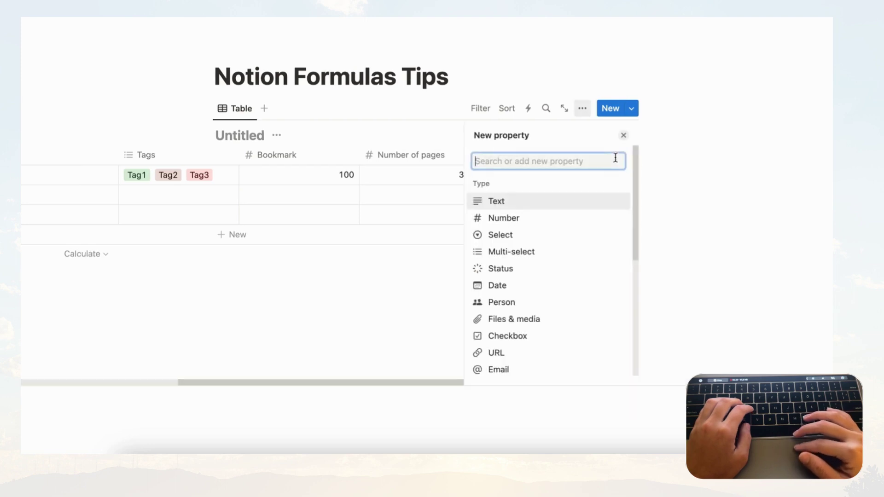
{"action": "left_click", "coordinate": [562, 286]}
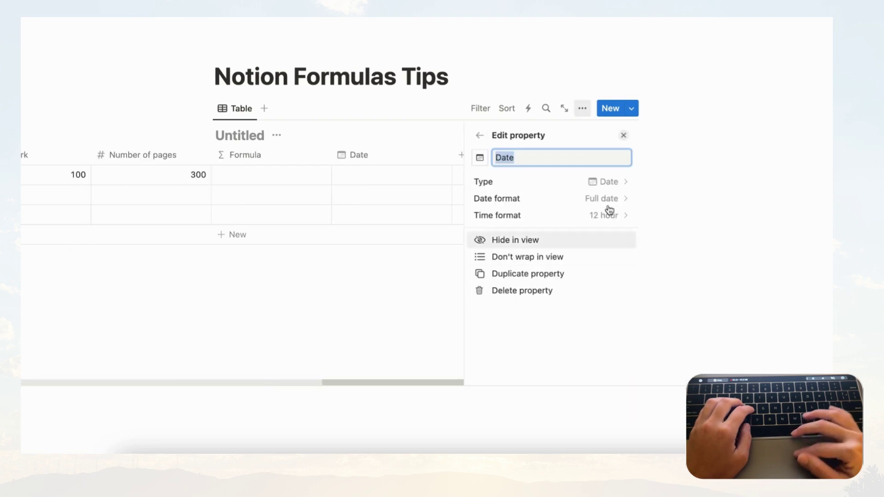
{"action": "left_click", "coordinate": [623, 138]}
{"action": "left_click_drag", "start_coordinate": [575, 160], "coordinate": [447, 163]}
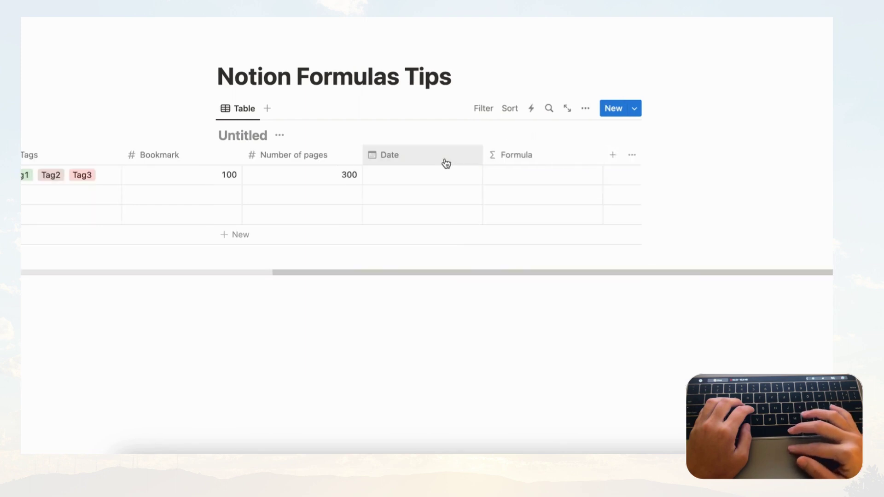
{"action": "left_click", "coordinate": [425, 164]}
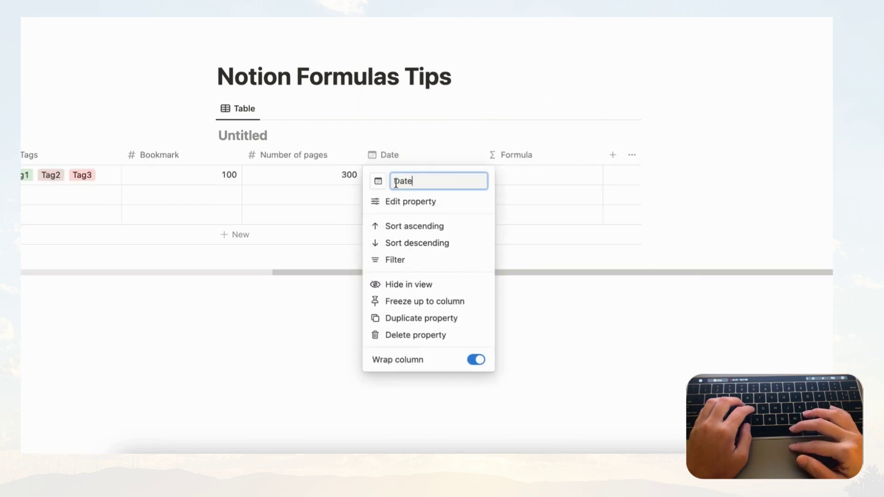
{"action": "type", "text": "M"}
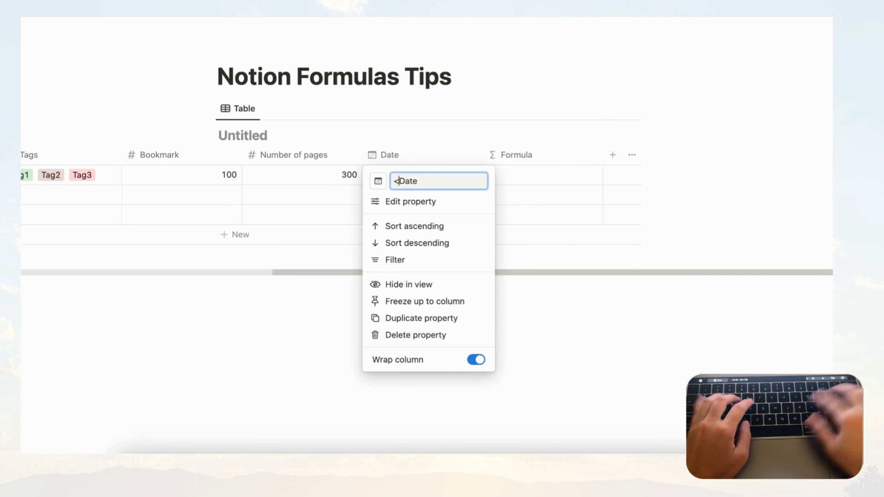
{"action": "type", "text": "eeting"}
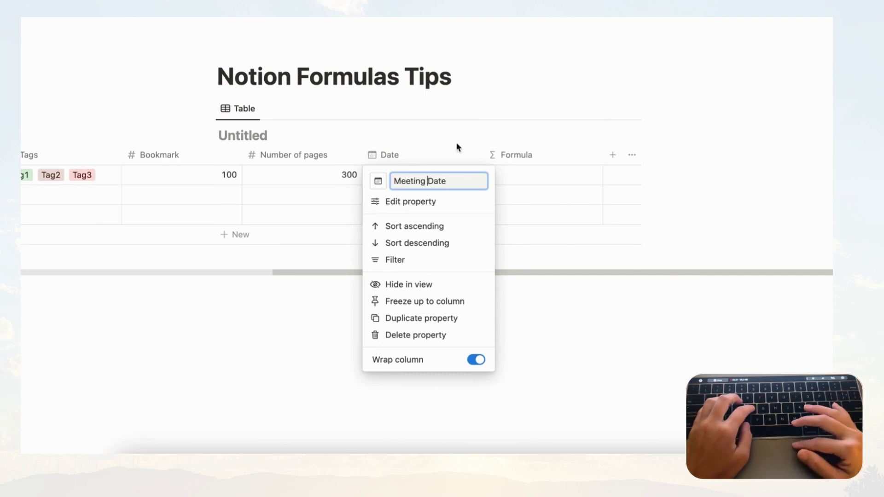
{"action": "left_click", "coordinate": [451, 159]}
Set the first row's Meeting Date to September 14, 2023
{"action": "left_click", "coordinate": [442, 170]}
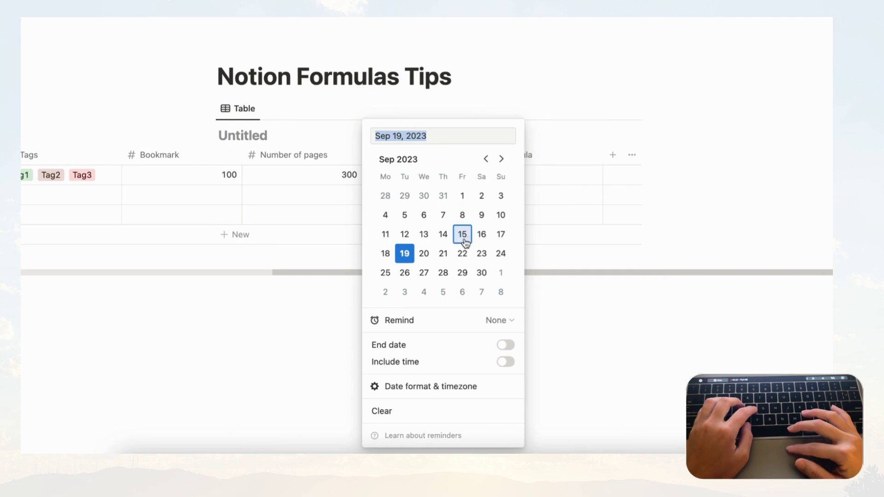
{"action": "left_click", "coordinate": [443, 234]}
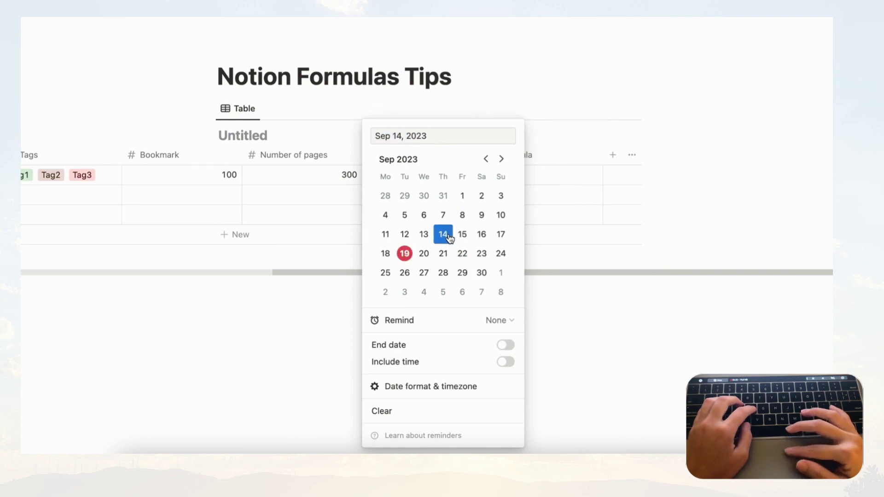
{"action": "left_click", "coordinate": [578, 118]}
{"action": "left_click", "coordinate": [529, 179]}
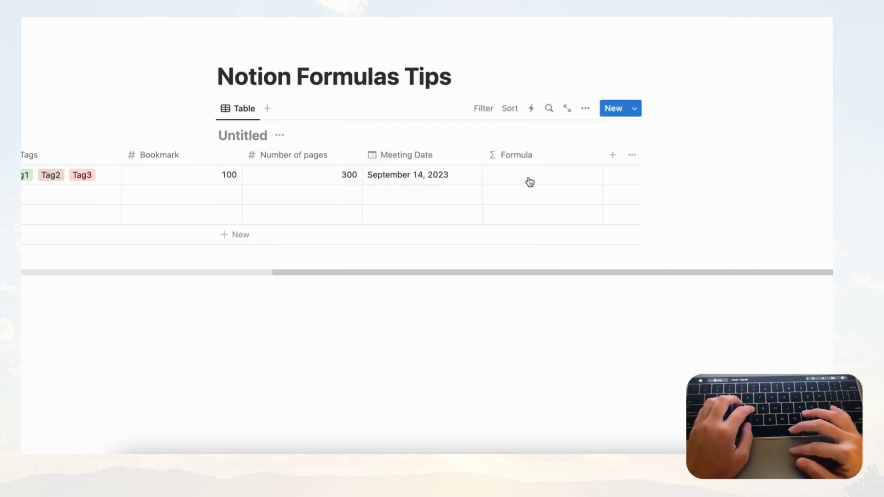
Paste the Meeting Date dateAdd(1, "weeks") example as the formula, giving September 21, 2023
{"action": "scroll", "coordinate": [465, 334], "scroll_direction": "down", "scroll_amount": 1}
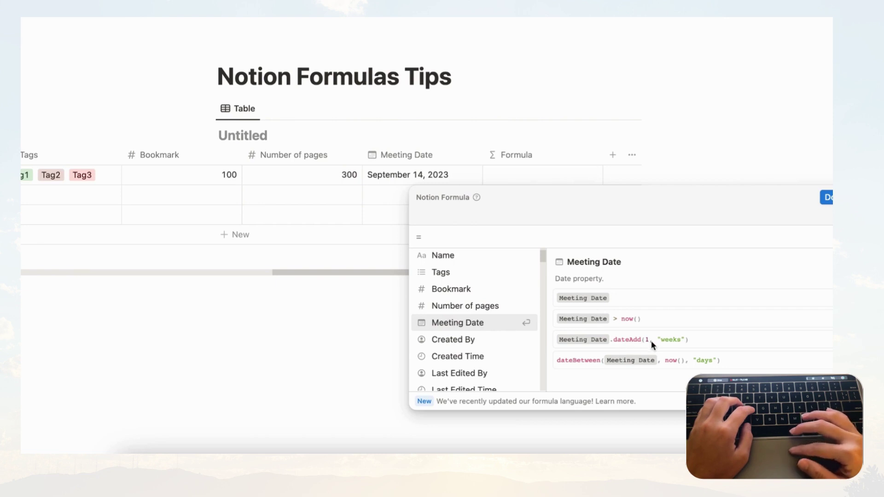
{"action": "left_click", "coordinate": [680, 339]}
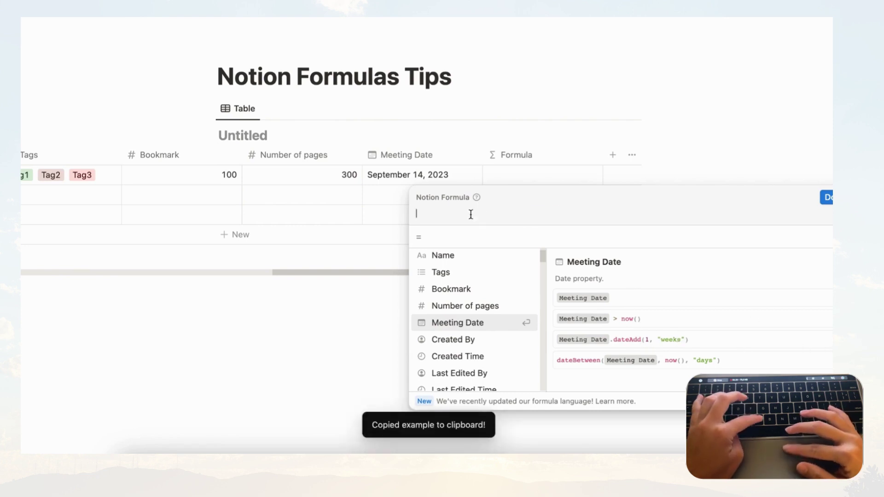
{"action": "key", "text": "super+v"}
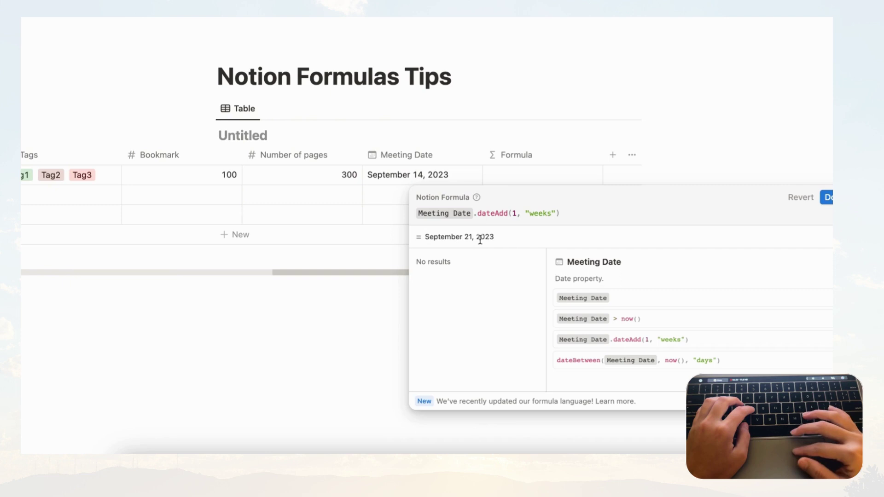
{"action": "left_click", "coordinate": [829, 198]}
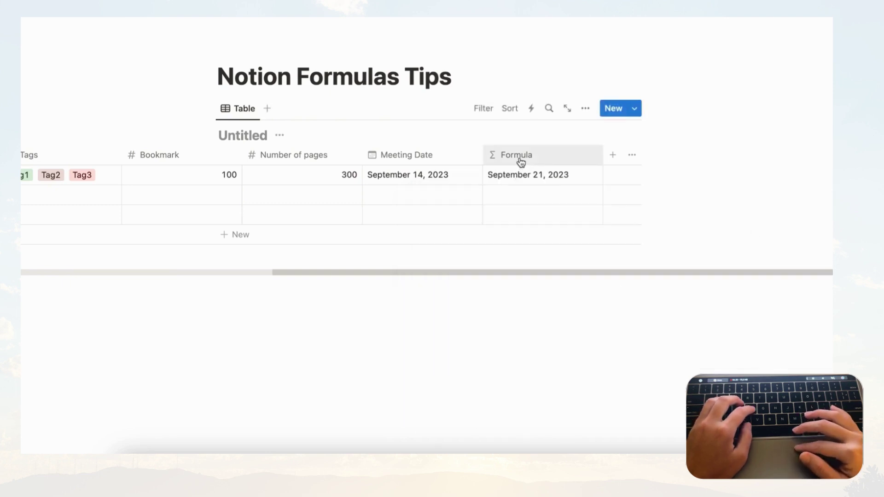
Rename the formula column to 'Follow up date'
{"action": "left_click", "coordinate": [534, 153]}
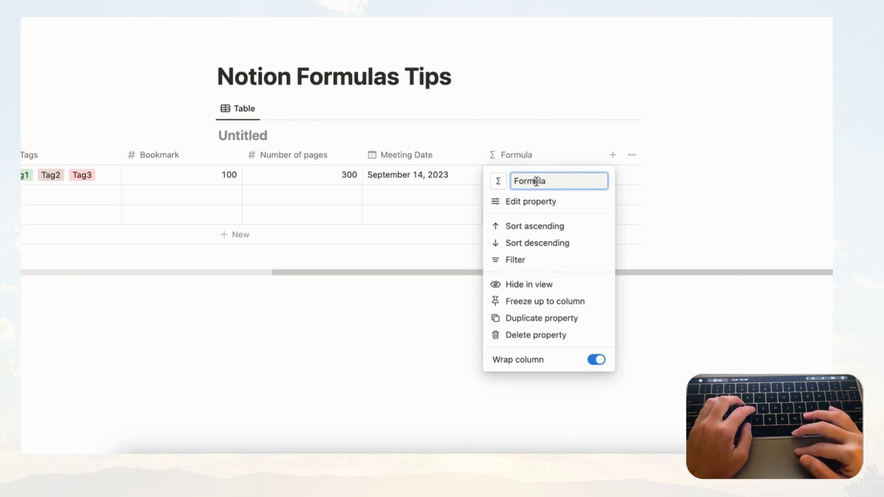
{"action": "key", "text": "super+a"}
{"action": "type", "text": "Fol"}
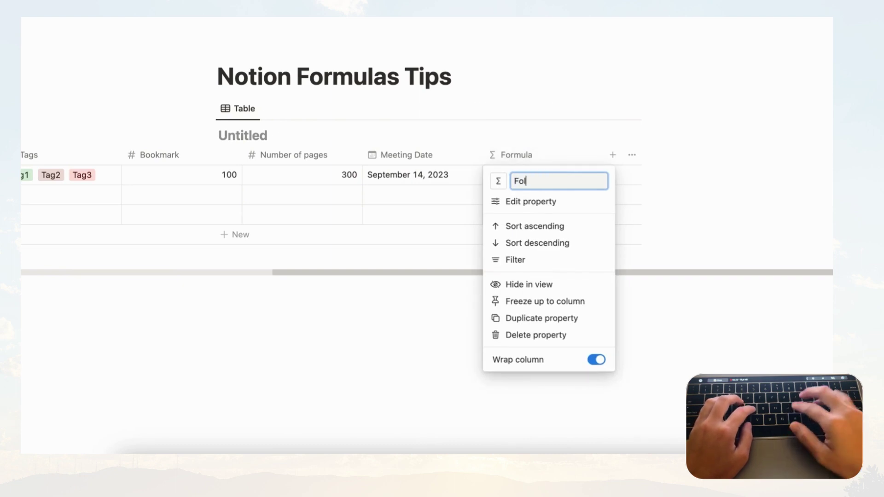
{"action": "type", "text": "low up date"}
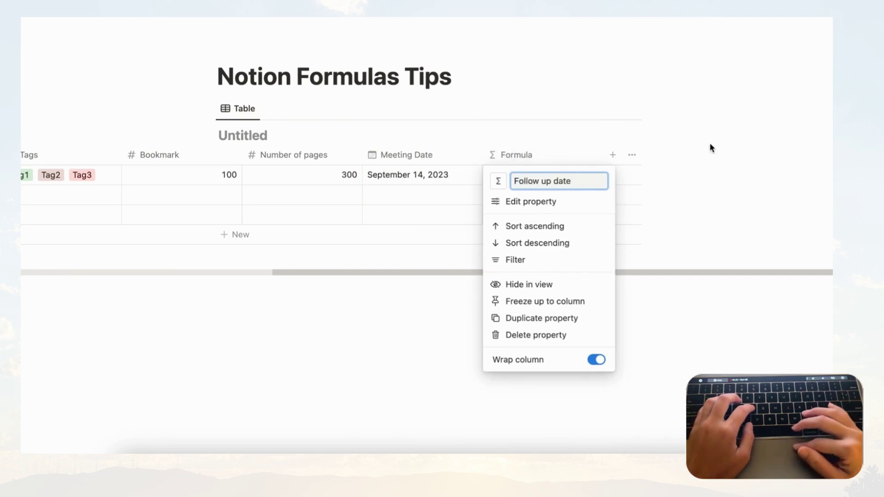
{"action": "key", "text": "Return"}
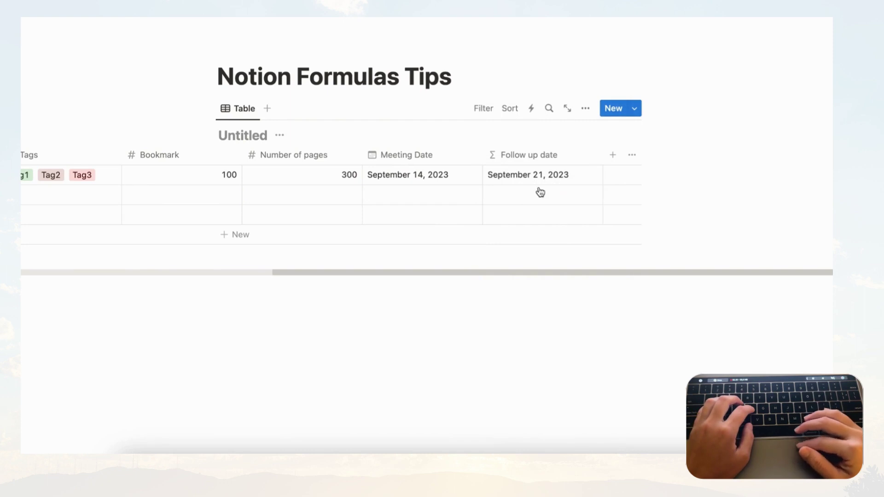
Select and delete the entire Follow up date formula expression
{"action": "left_click", "coordinate": [434, 178]}
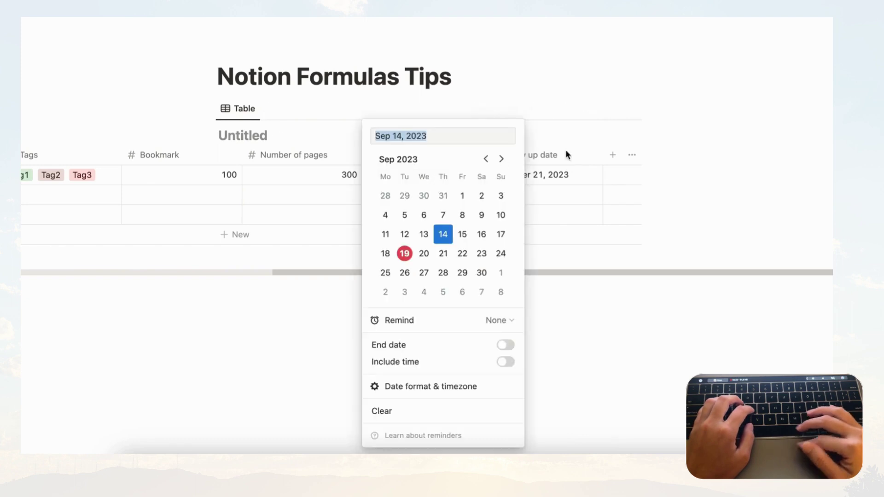
{"action": "key", "text": "Escape"}
{"action": "left_click", "coordinate": [552, 178]}
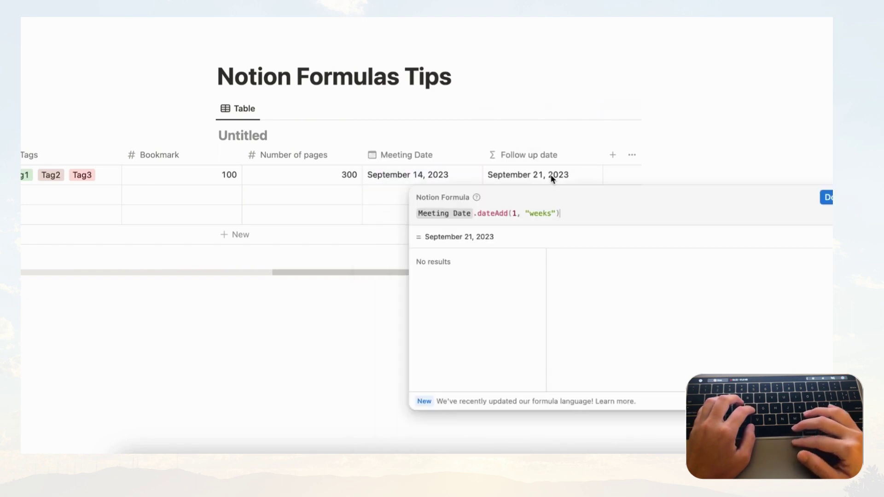
{"action": "left_click_drag", "start_coordinate": [561, 213], "coordinate": [417, 215]}
{"action": "key", "text": "BackSpace"}
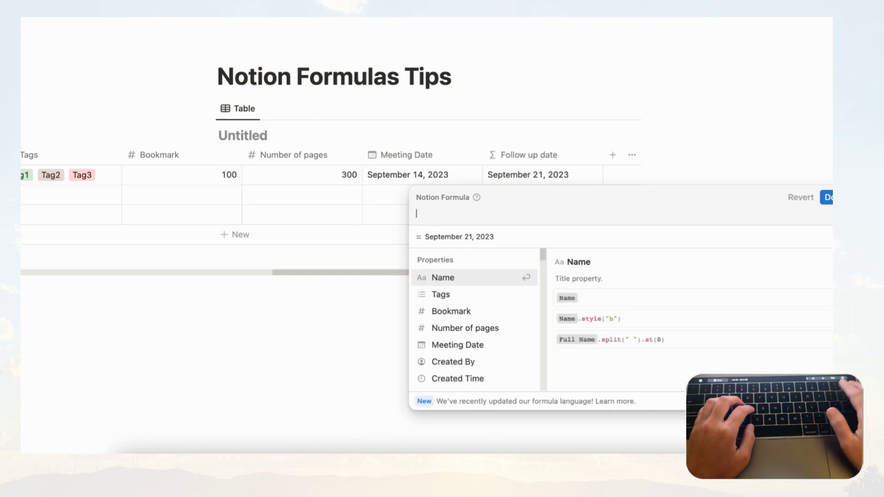
Scroll through the formula editor's Properties list
{"action": "scroll", "coordinate": [479, 341], "scroll_direction": "down", "scroll_amount": 2}
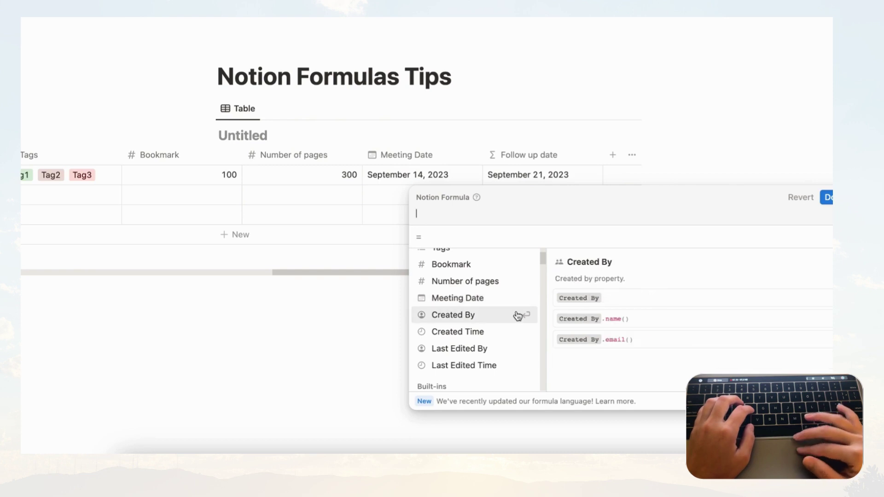
{"action": "scroll", "coordinate": [488, 294], "scroll_direction": "up", "scroll_amount": 2}
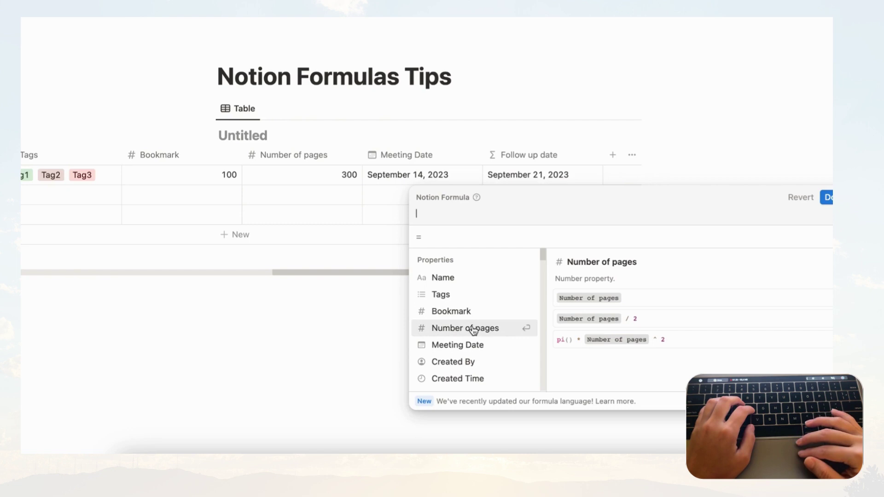
{"action": "scroll", "coordinate": [474, 331], "scroll_direction": "down", "scroll_amount": 2}
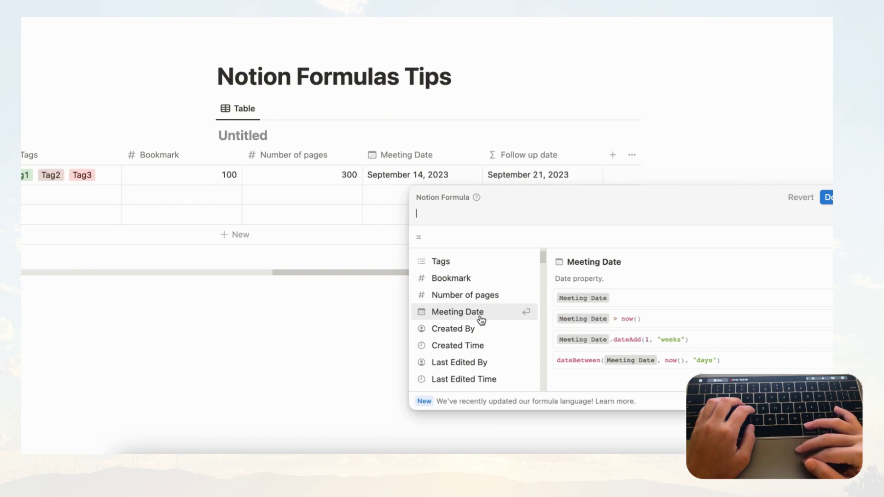
{"action": "scroll", "coordinate": [481, 320], "scroll_direction": "down", "scroll_amount": 5}
{"action": "scroll", "coordinate": [481, 320], "scroll_direction": "up", "scroll_amount": 5}
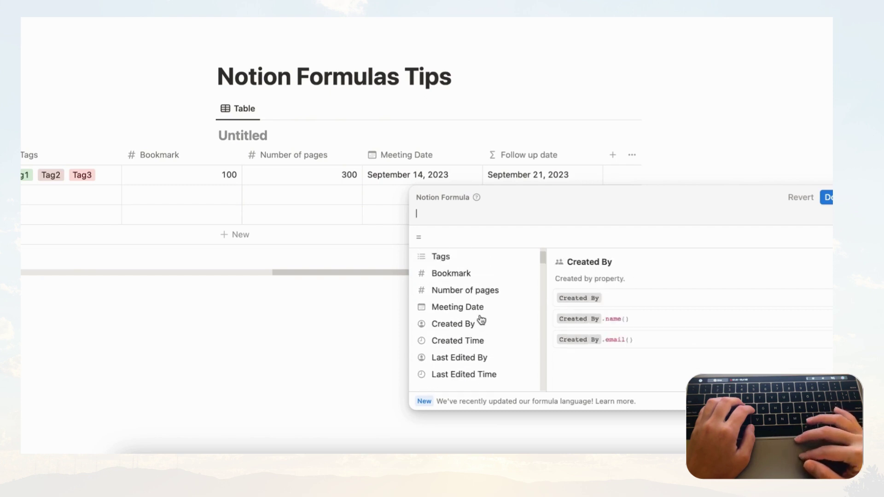
{"action": "scroll", "coordinate": [489, 304], "scroll_direction": "up", "scroll_amount": 2}
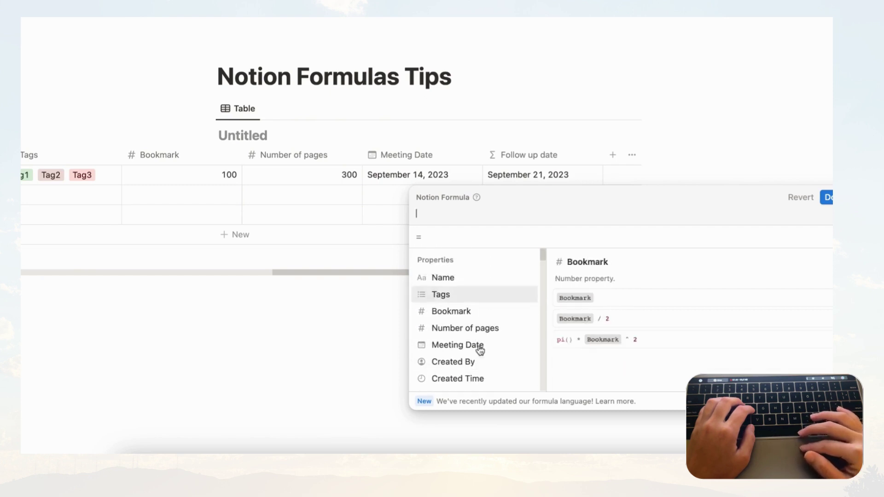